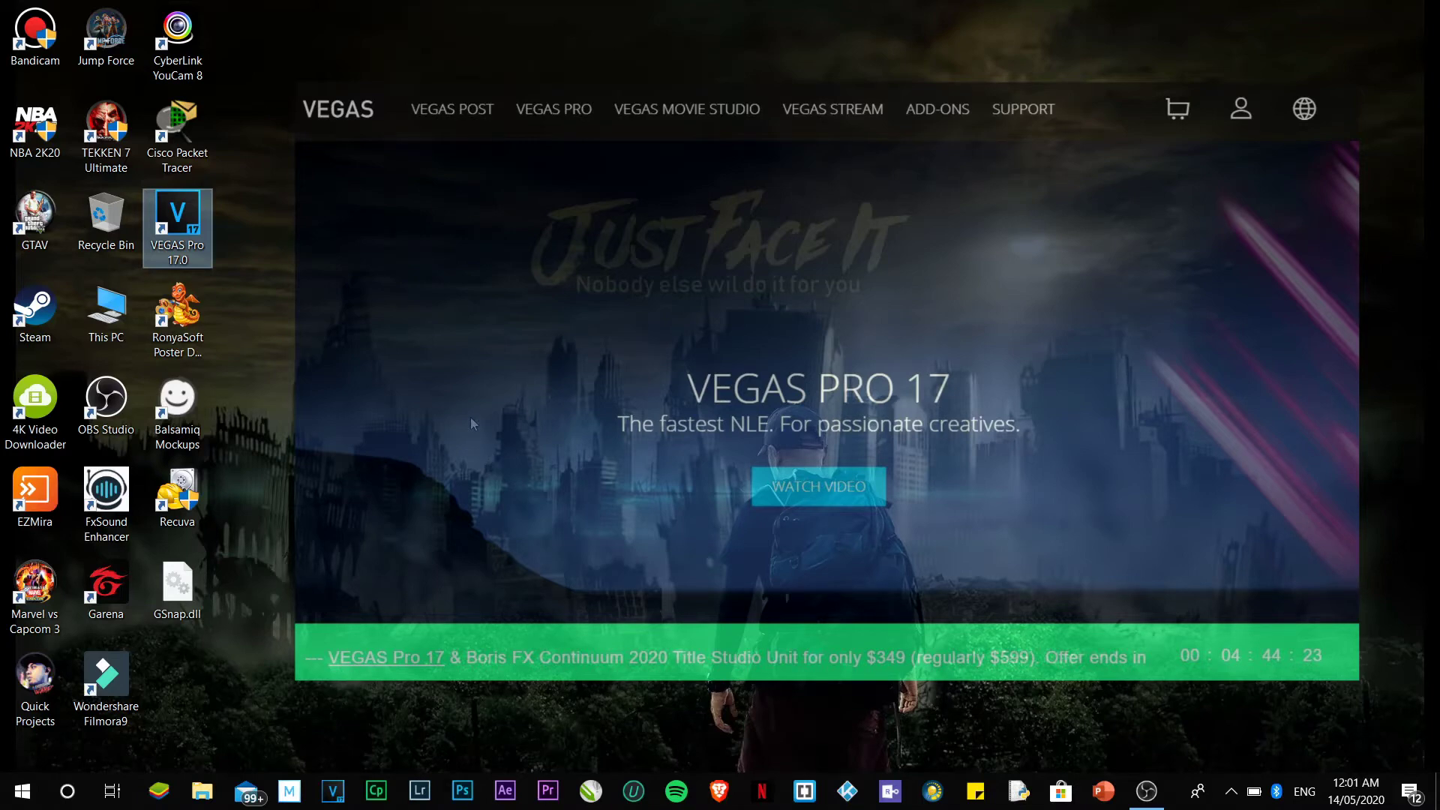
Launch Google Chrome from the Start menu search.
key(super)
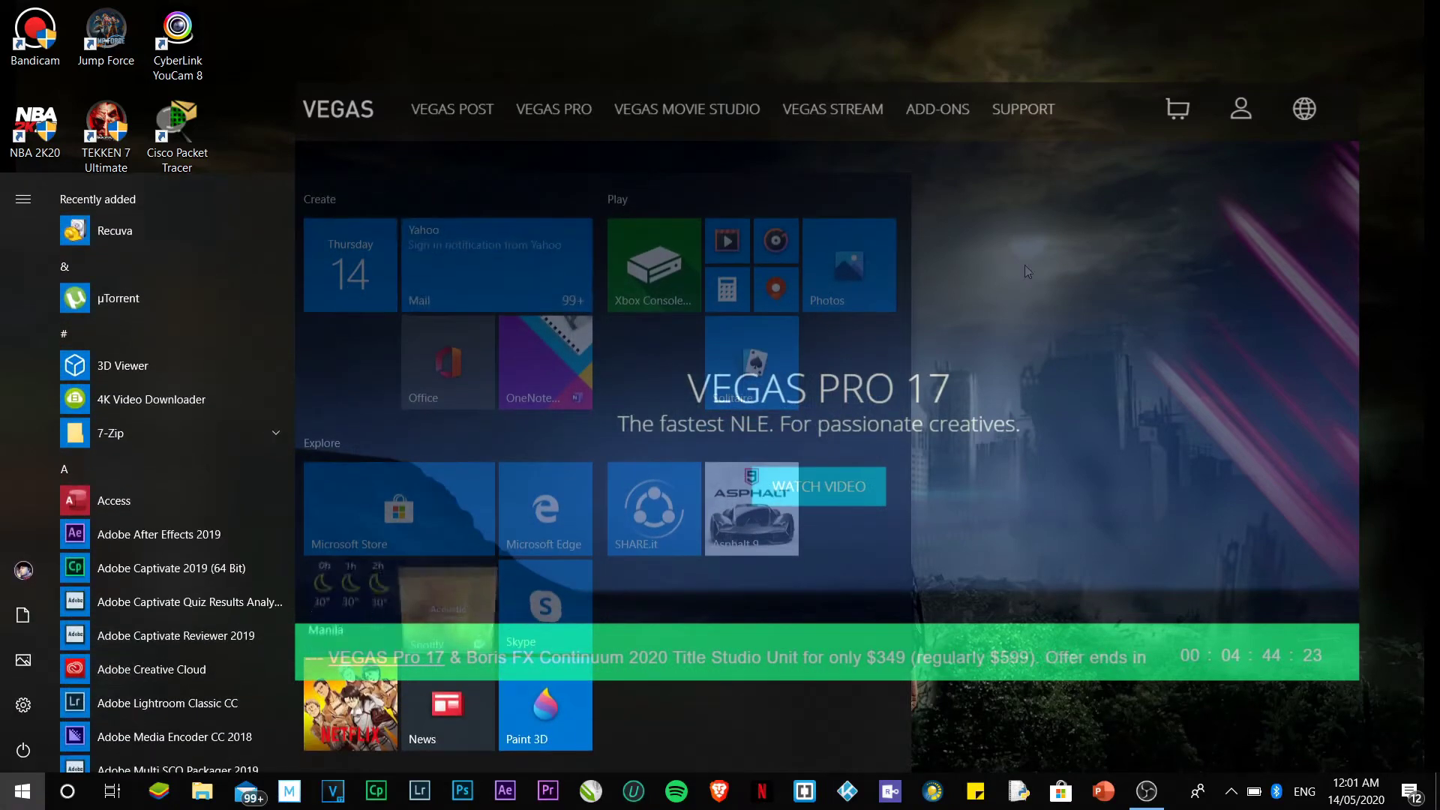
text(chr)
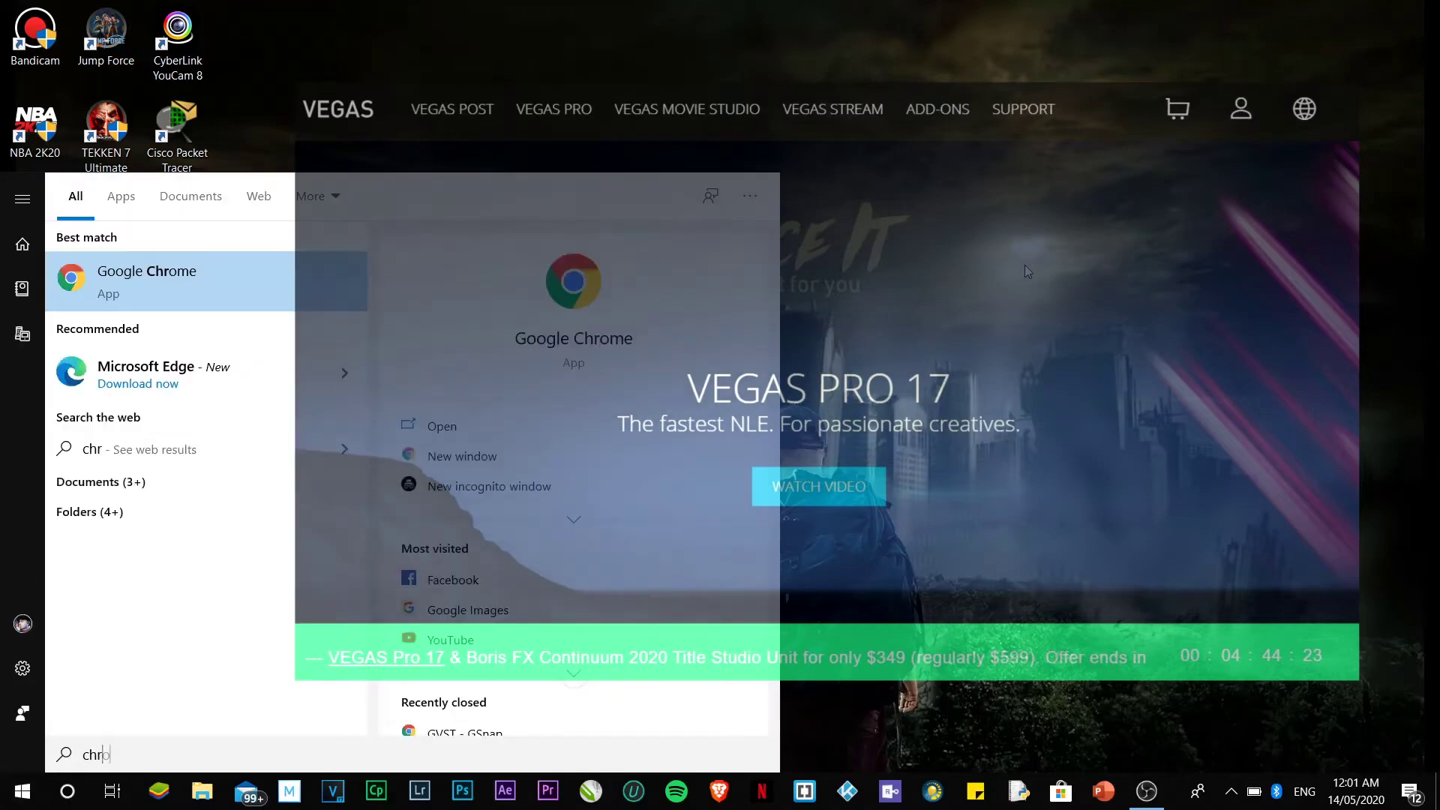
text(ome)
key(Return)
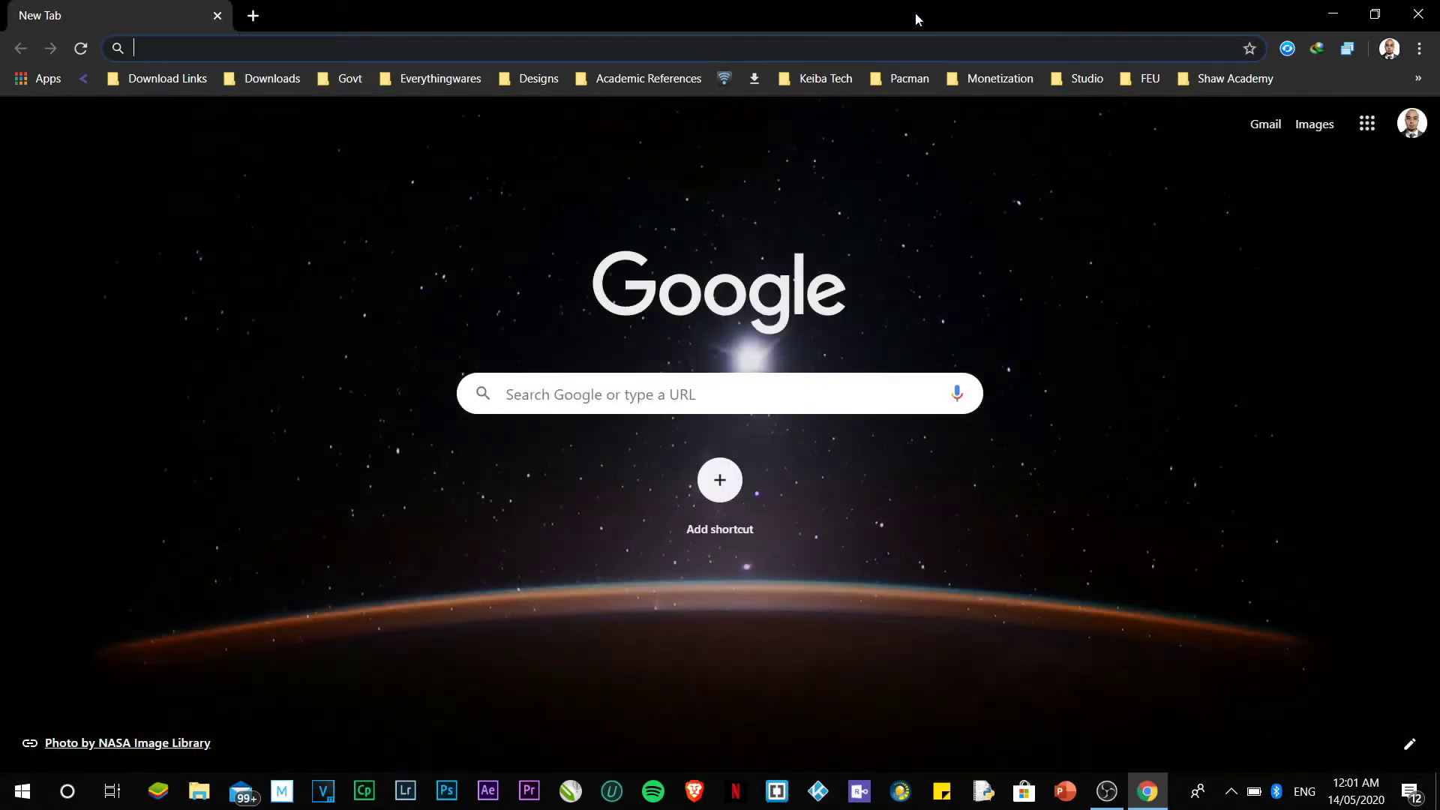
Search for gsnap and open the GVST GSnap page down to its download links.
text(gsnap)
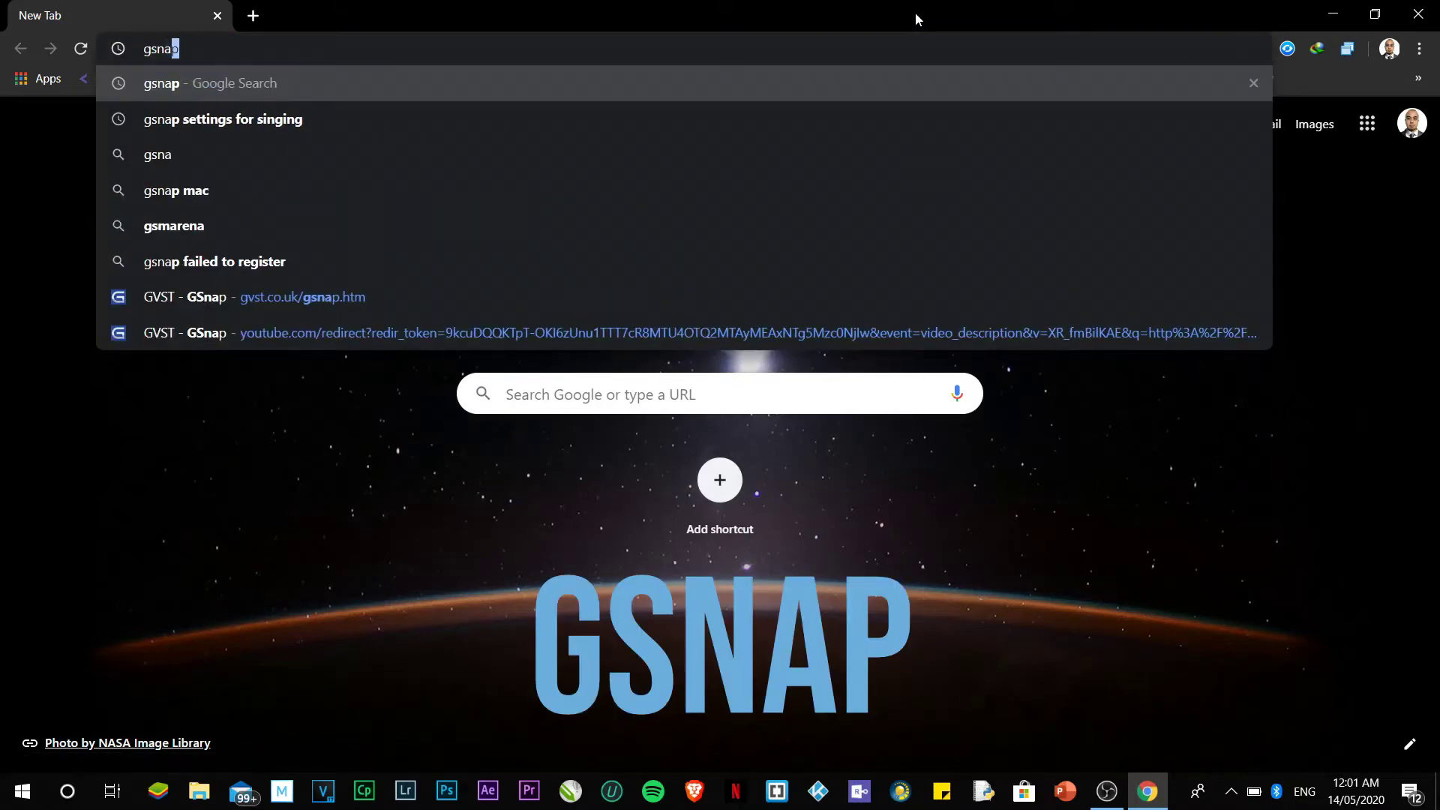
key(Return)
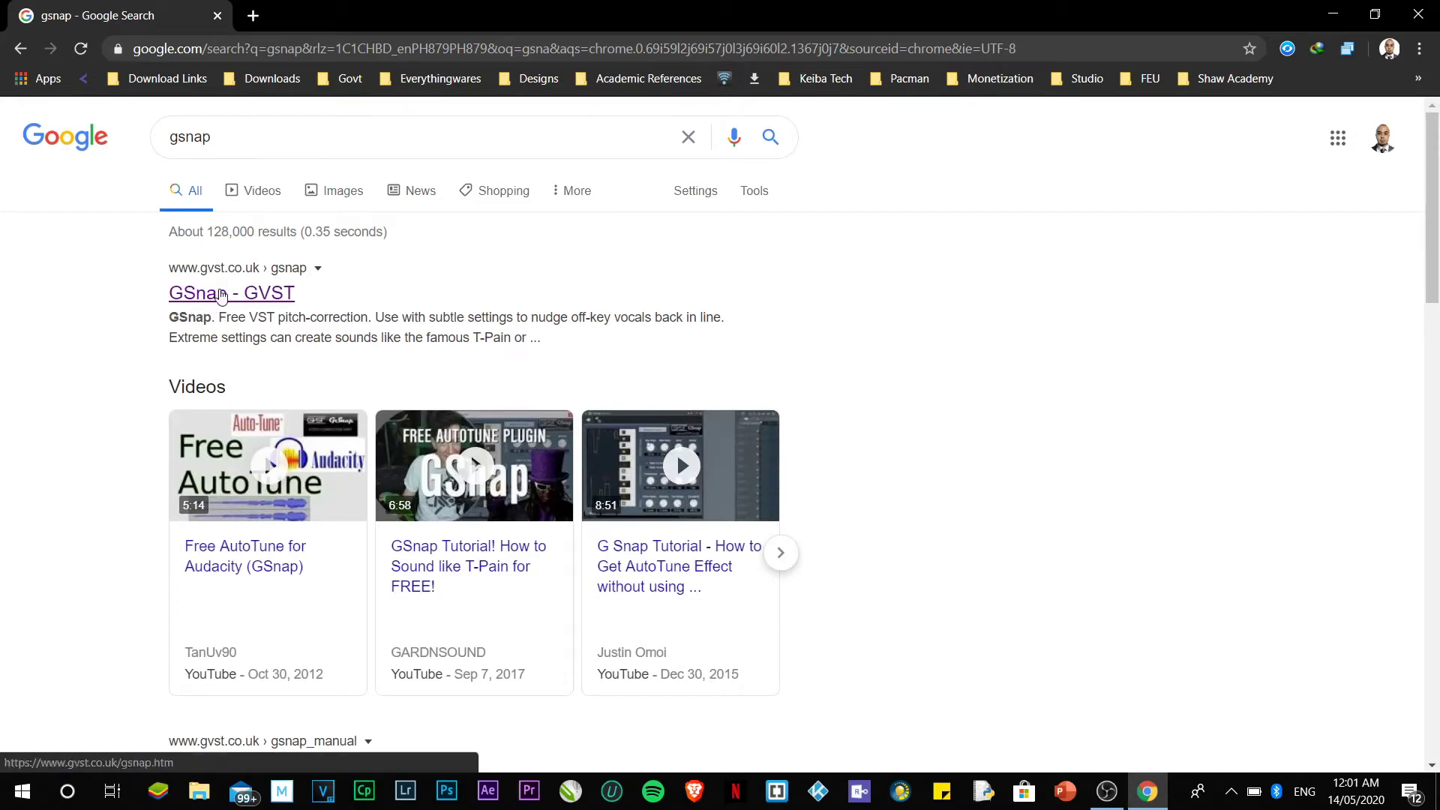
click(223, 297)
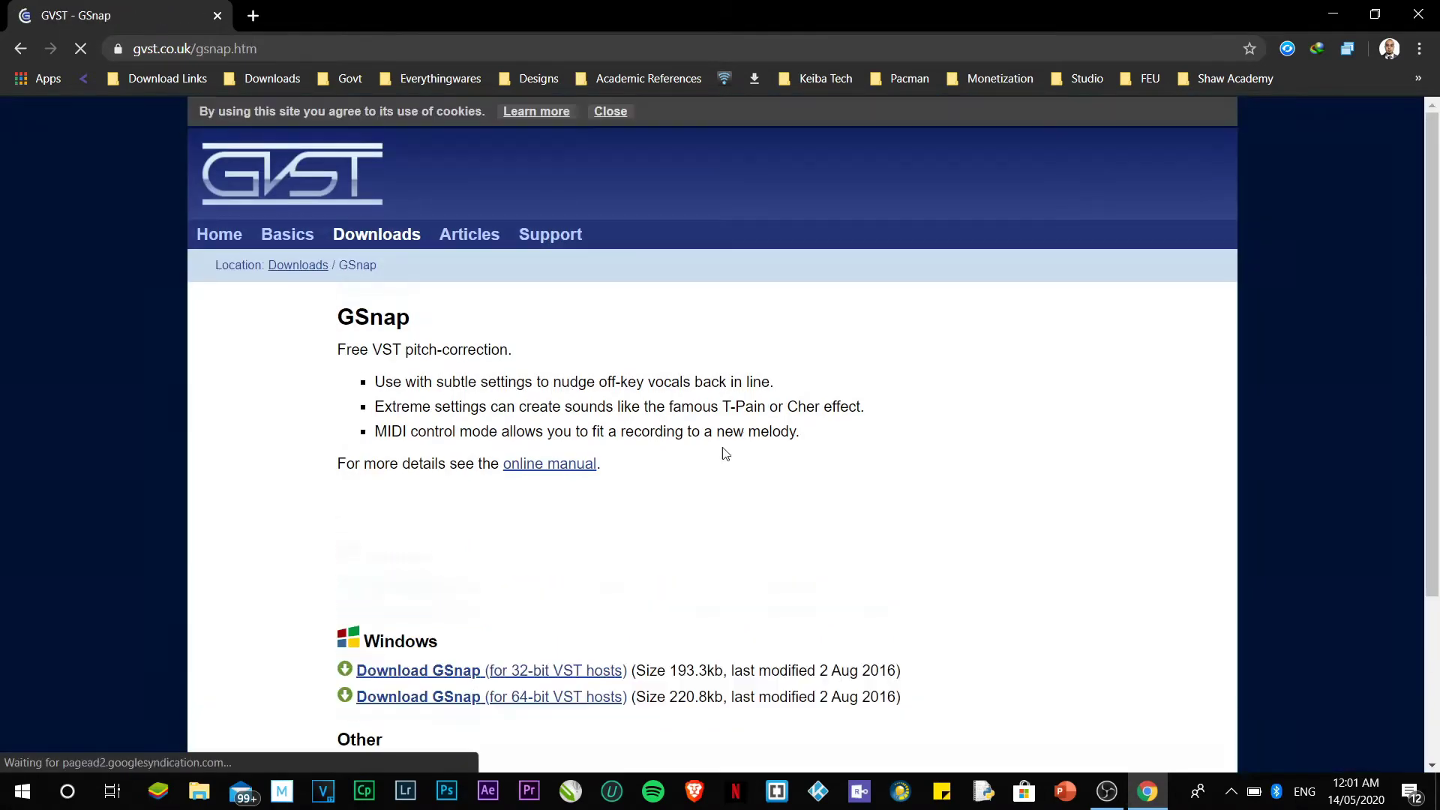
scroll(695, 414, down, 3)
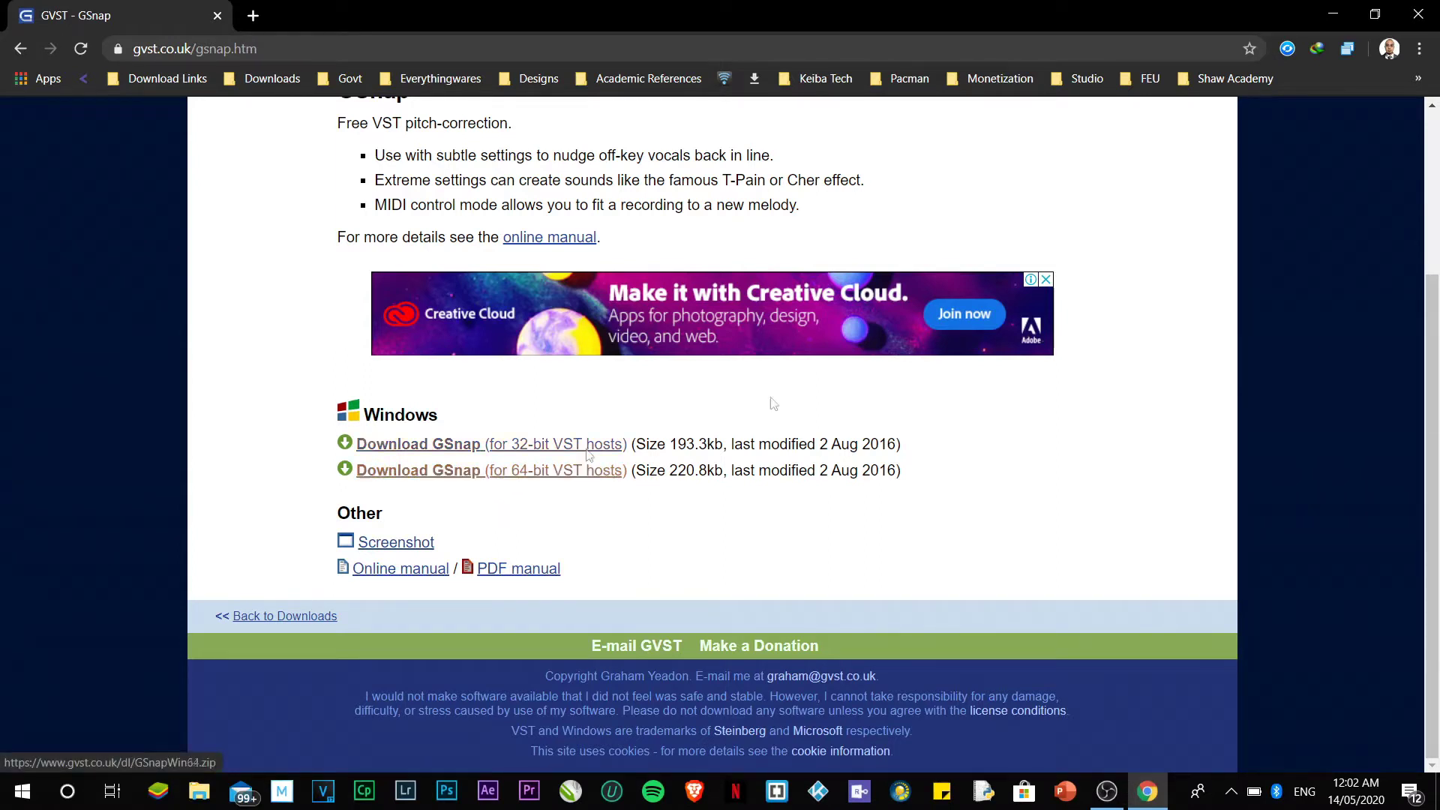
Move the browser aside and launch VEGAS Pro 17.0 from its desktop shortcut.
click(1375, 18)
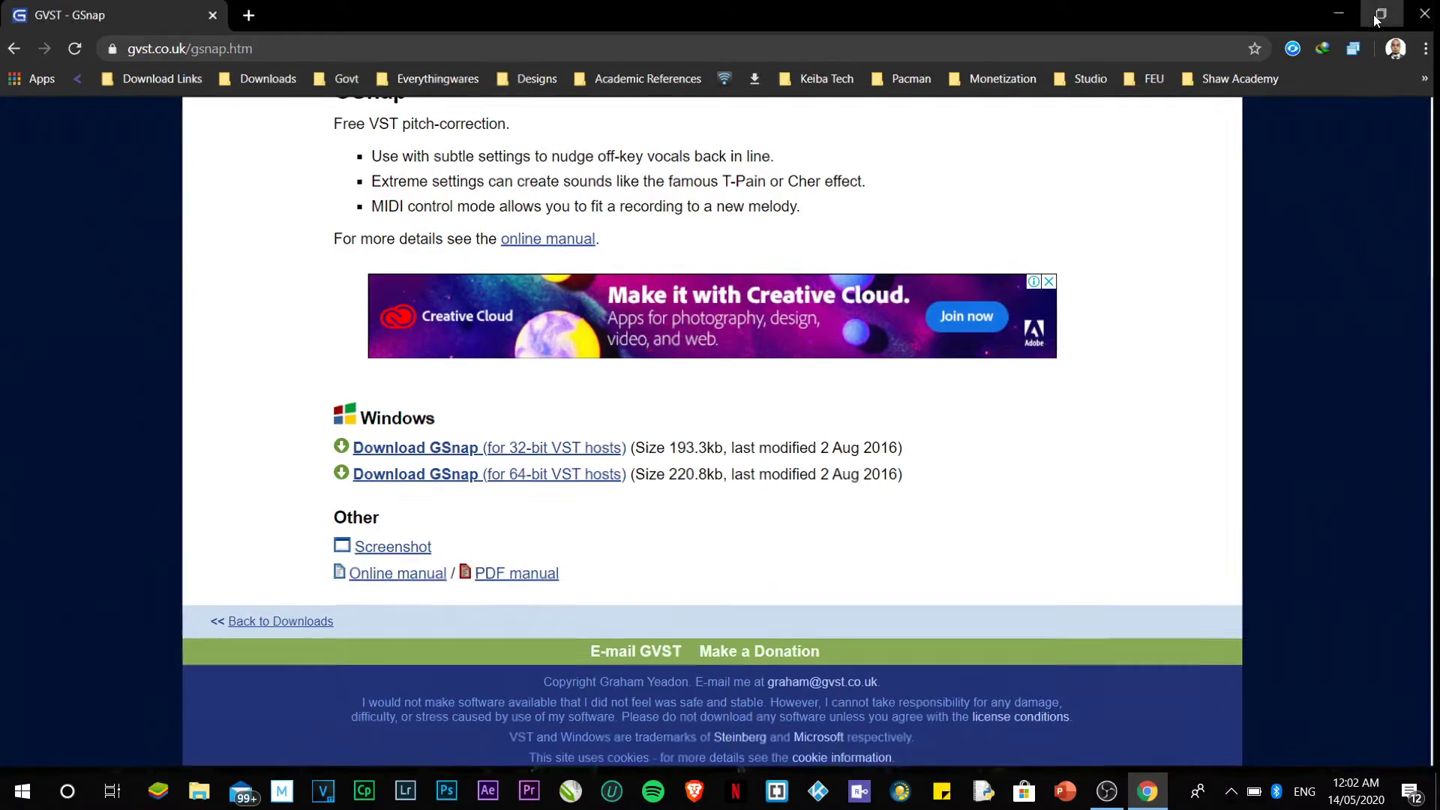
drag(980, 18, 1267, 51)
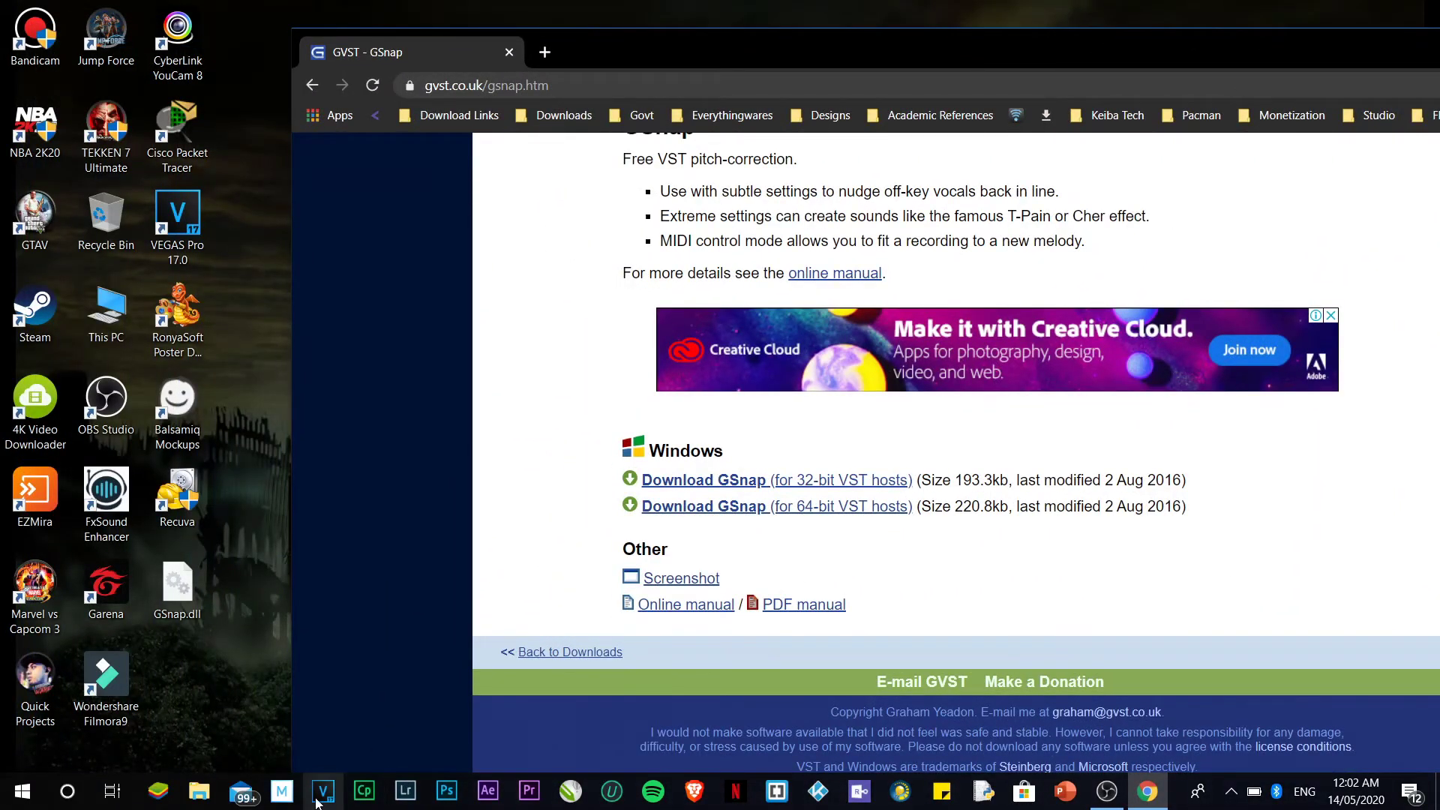
click(167, 206)
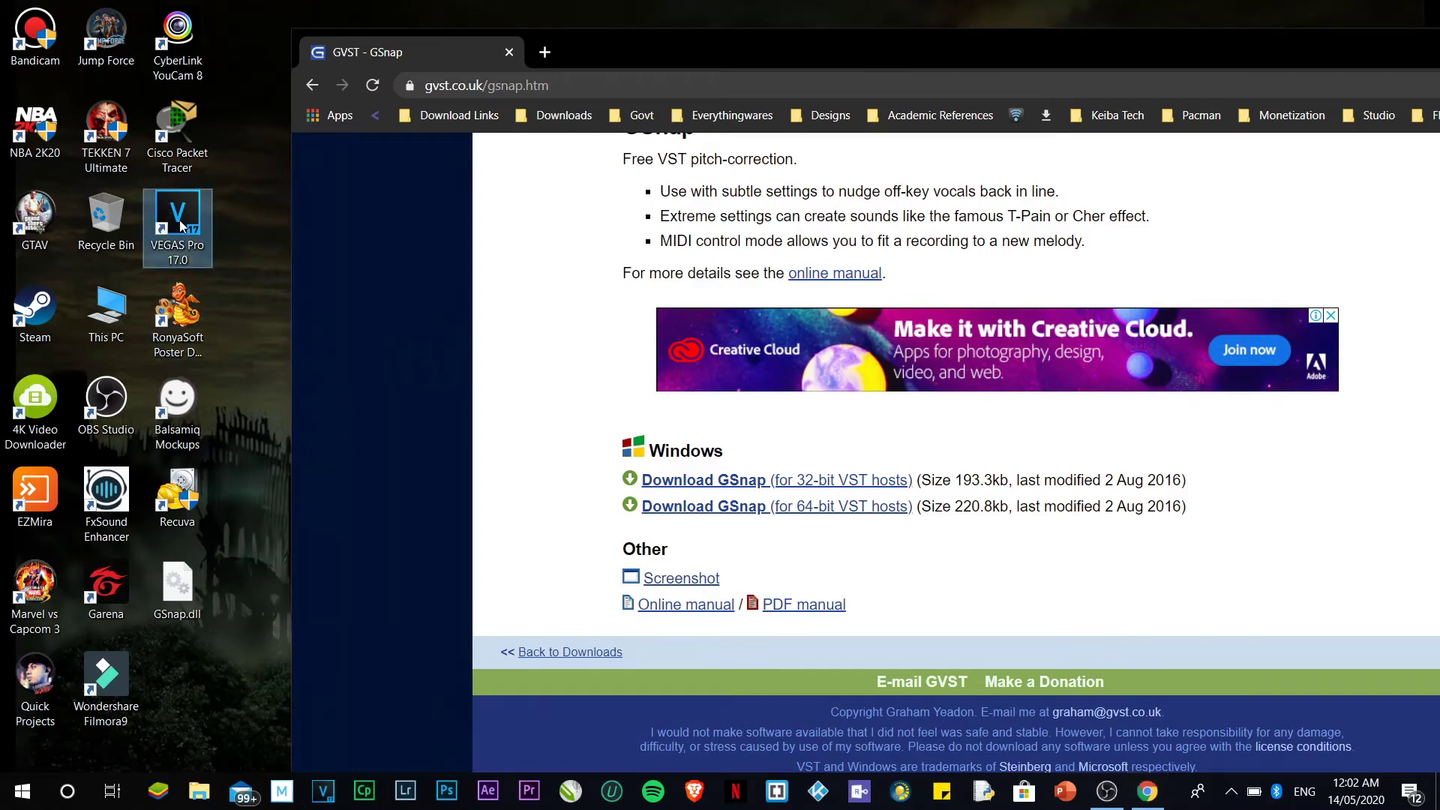
double_click(181, 224)
key(super+d)
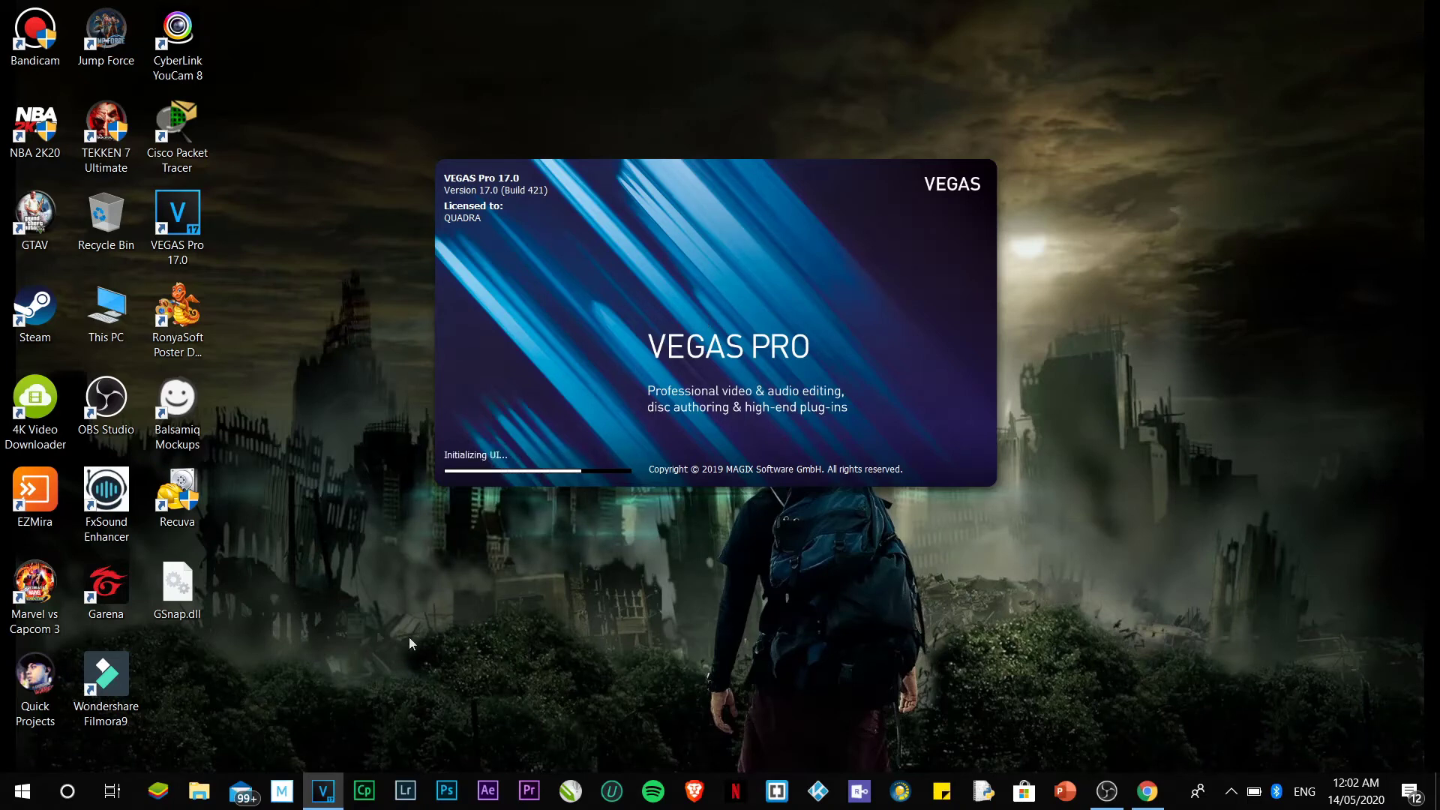
Open the folder holding GSnapWin64.zip from Internet Download Manager, then close IDM.
click(1230, 791)
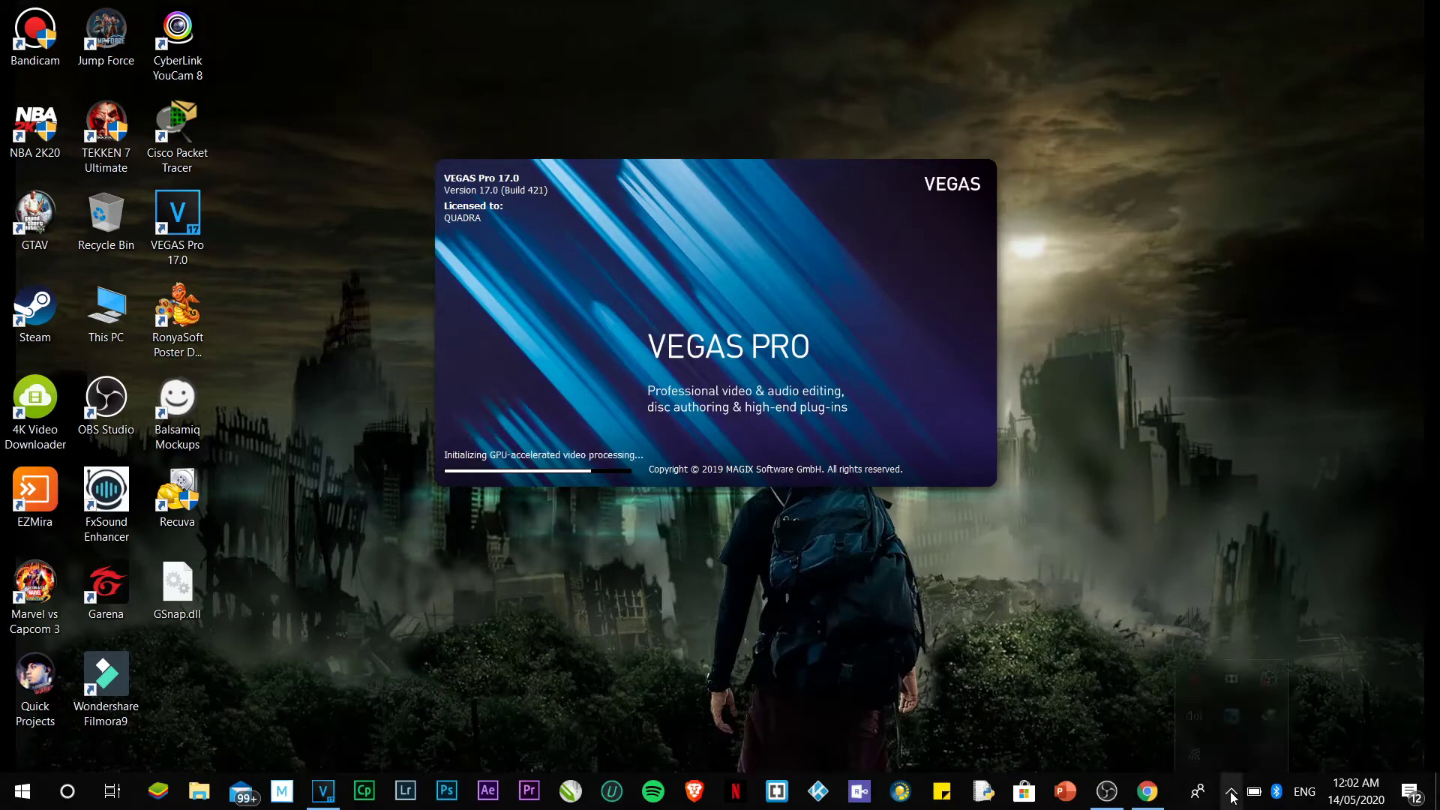
click(1268, 715)
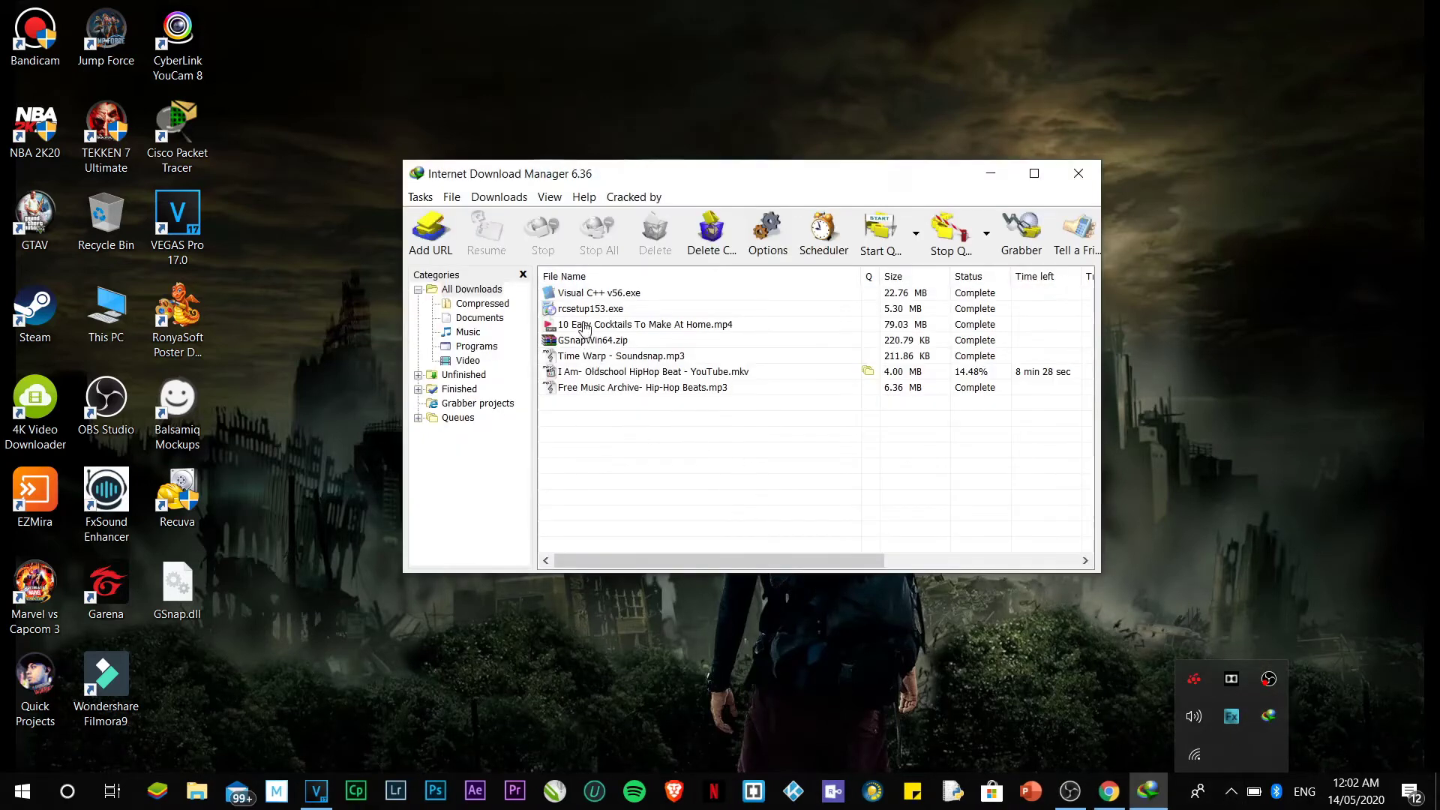
right_click(603, 342)
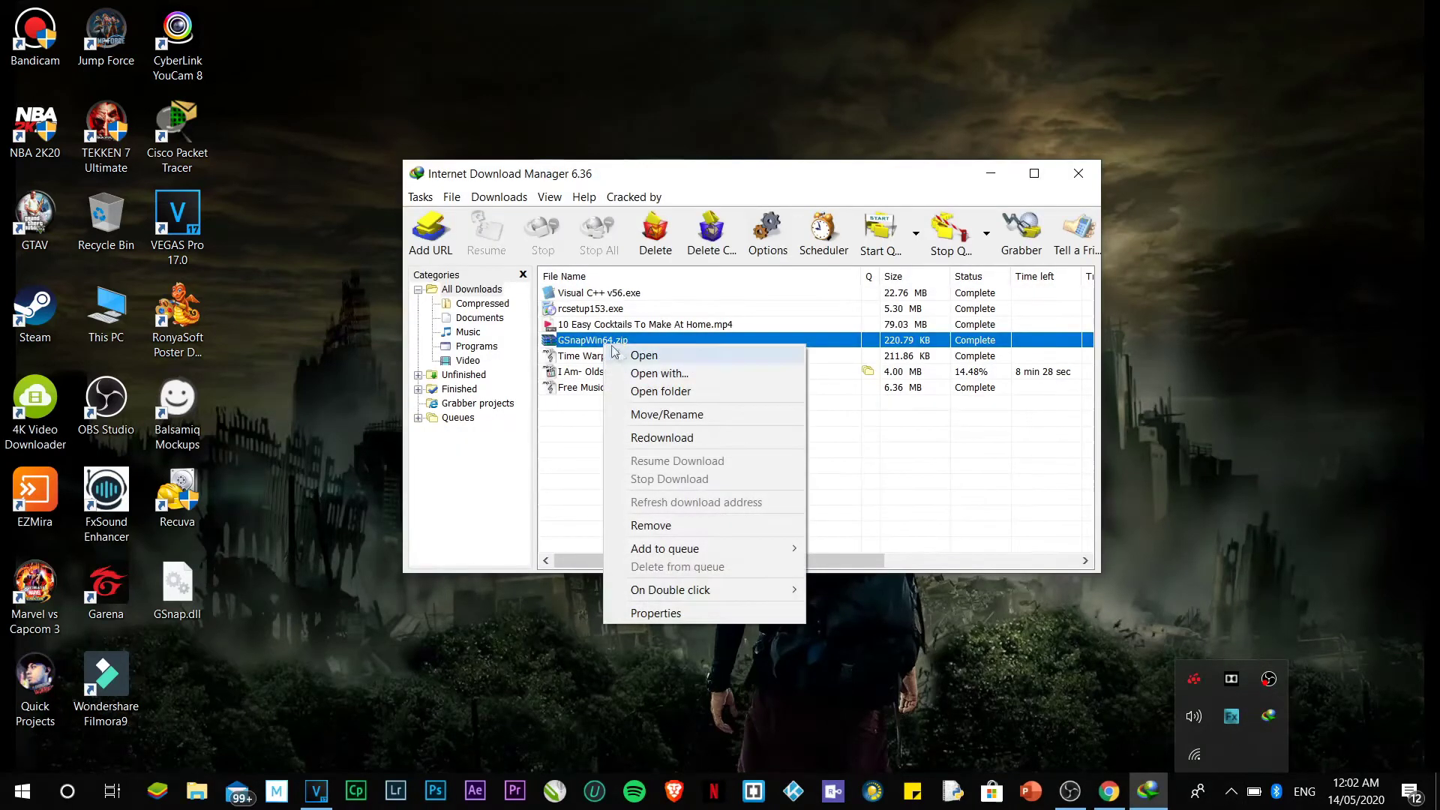
click(660, 391)
click(1080, 174)
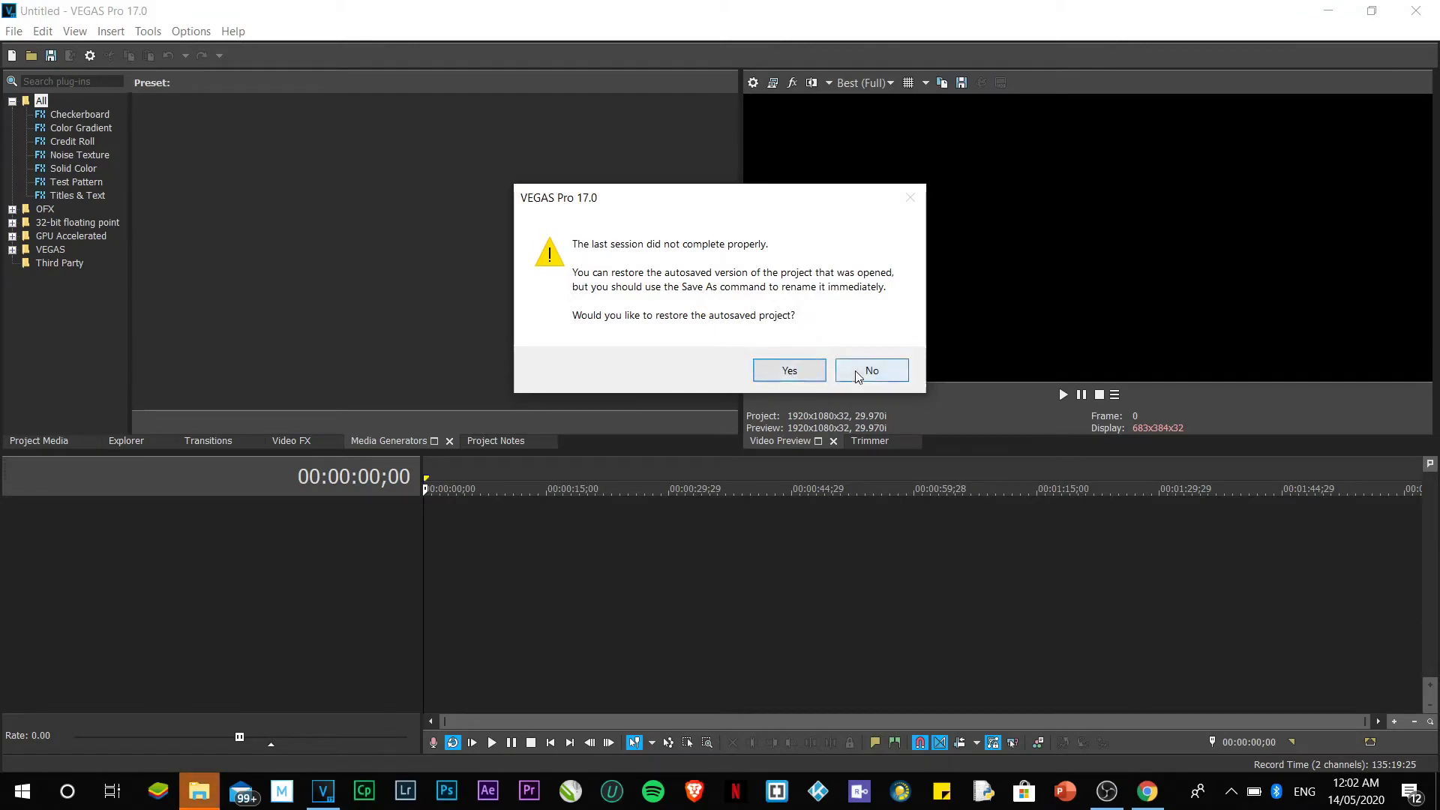
Decline VEGAS session restore and extract GSnapWin64.zip into the 2020 folder.
click(859, 373)
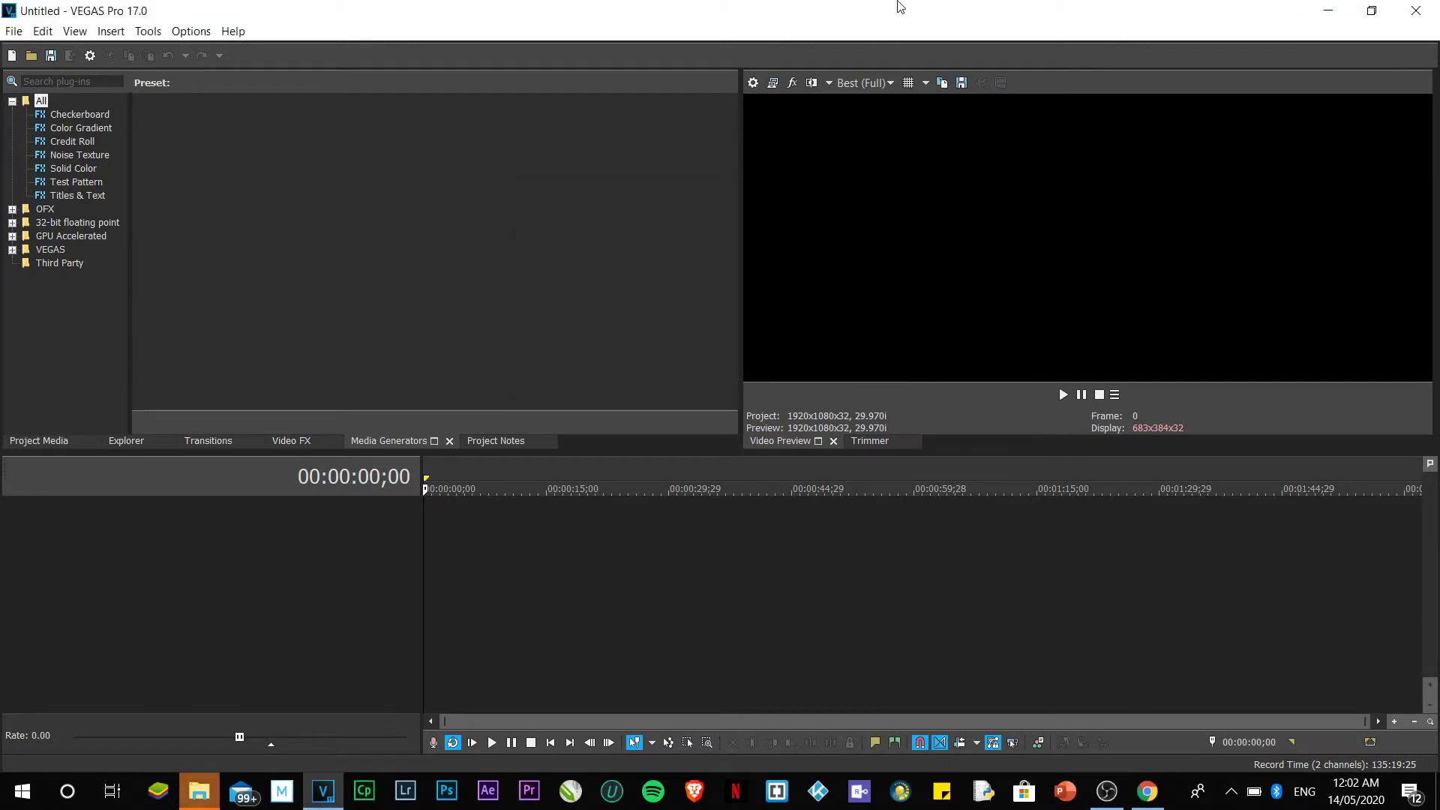
double_click(900, 13)
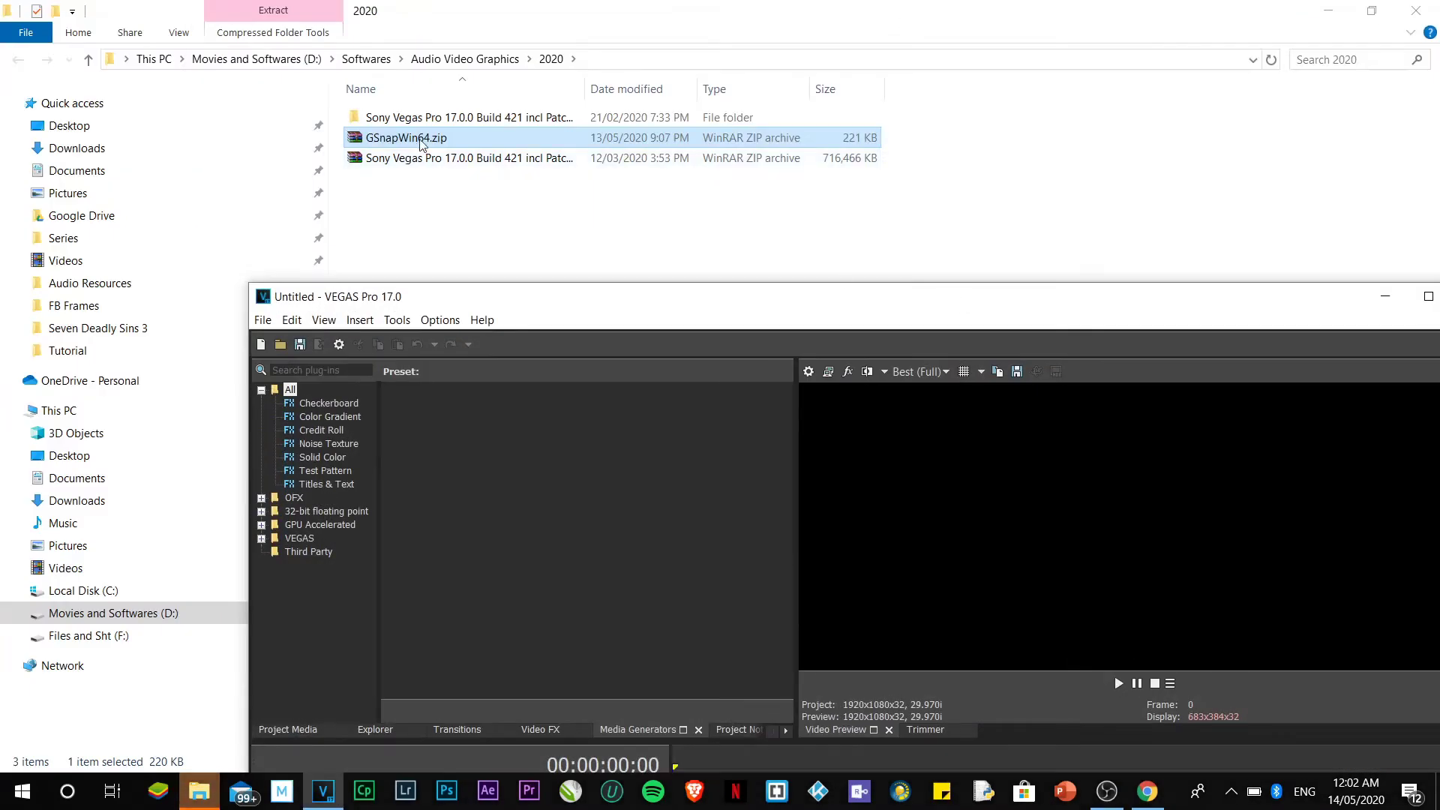
click(422, 141)
right_click(430, 144)
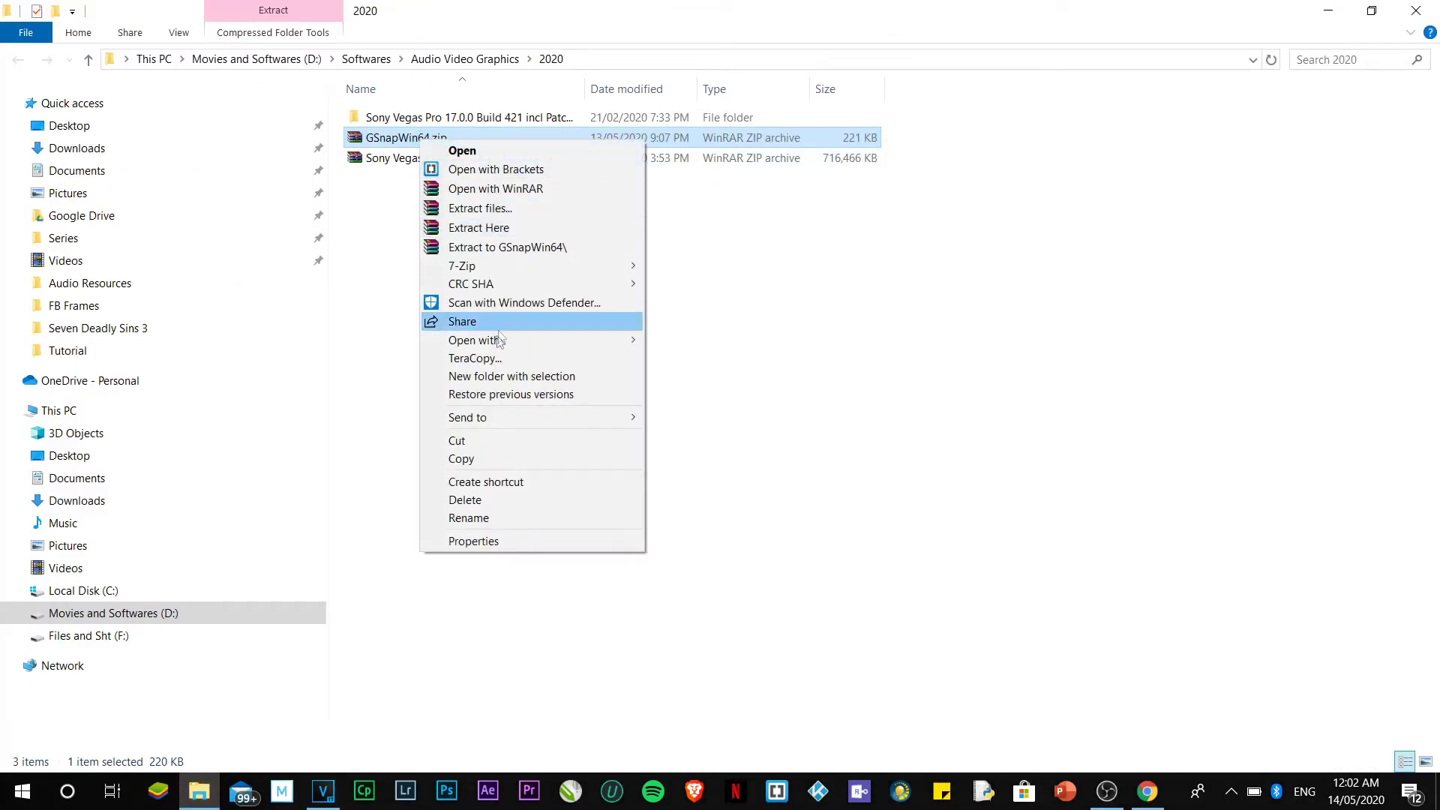
click(506, 227)
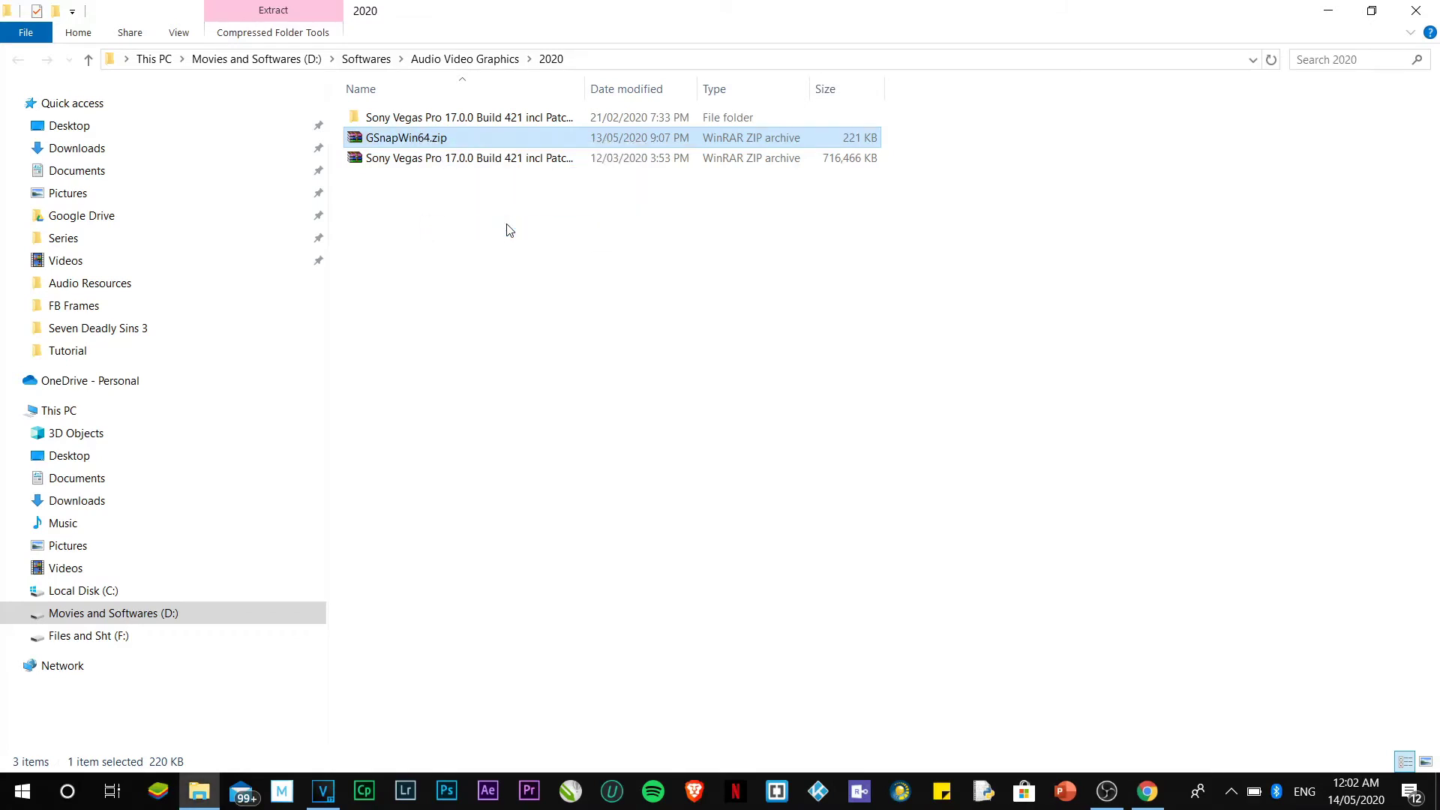
Copy the extracted GSnap.dll to the clipboard.
click(405, 144)
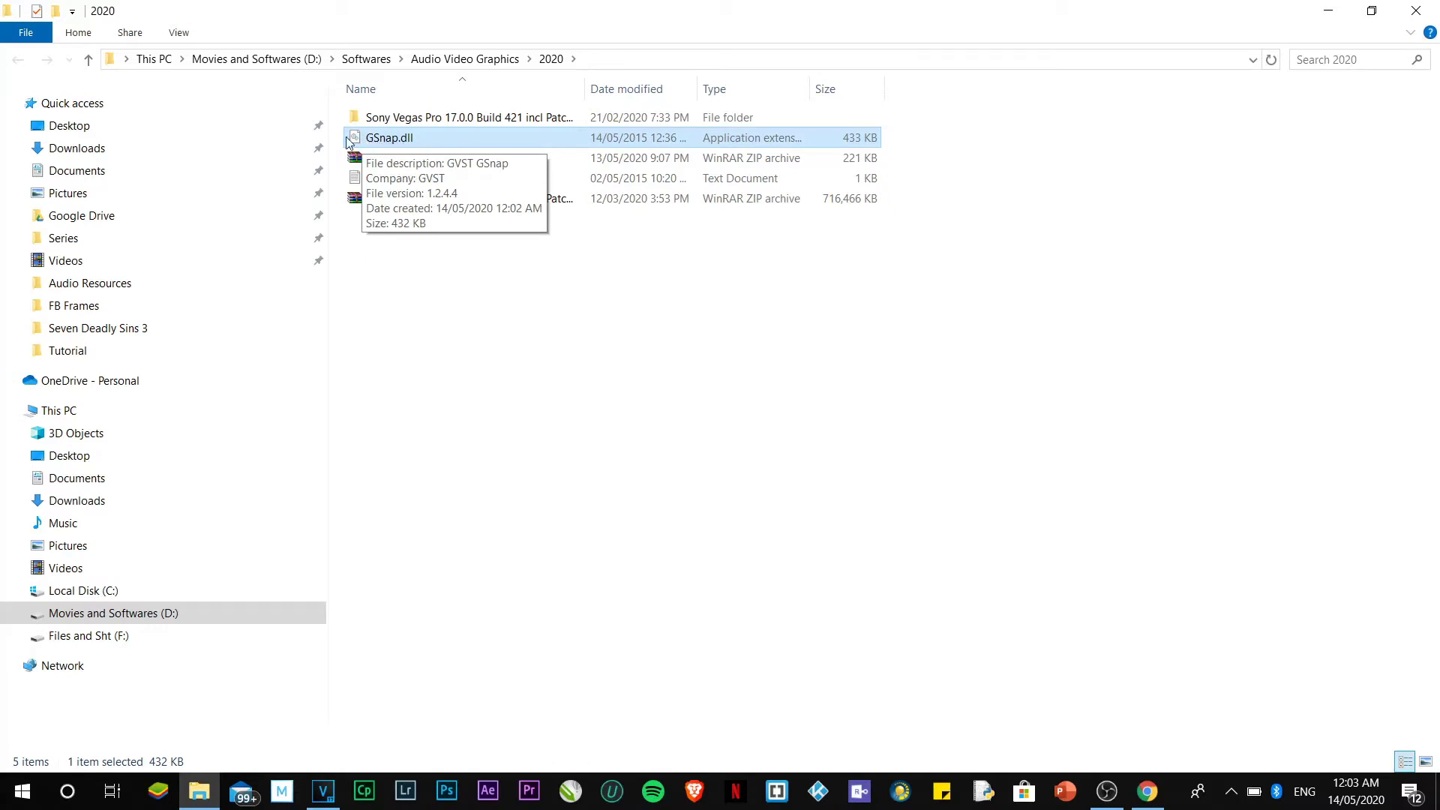
ctrl+scroll(435, 267, up, 3)
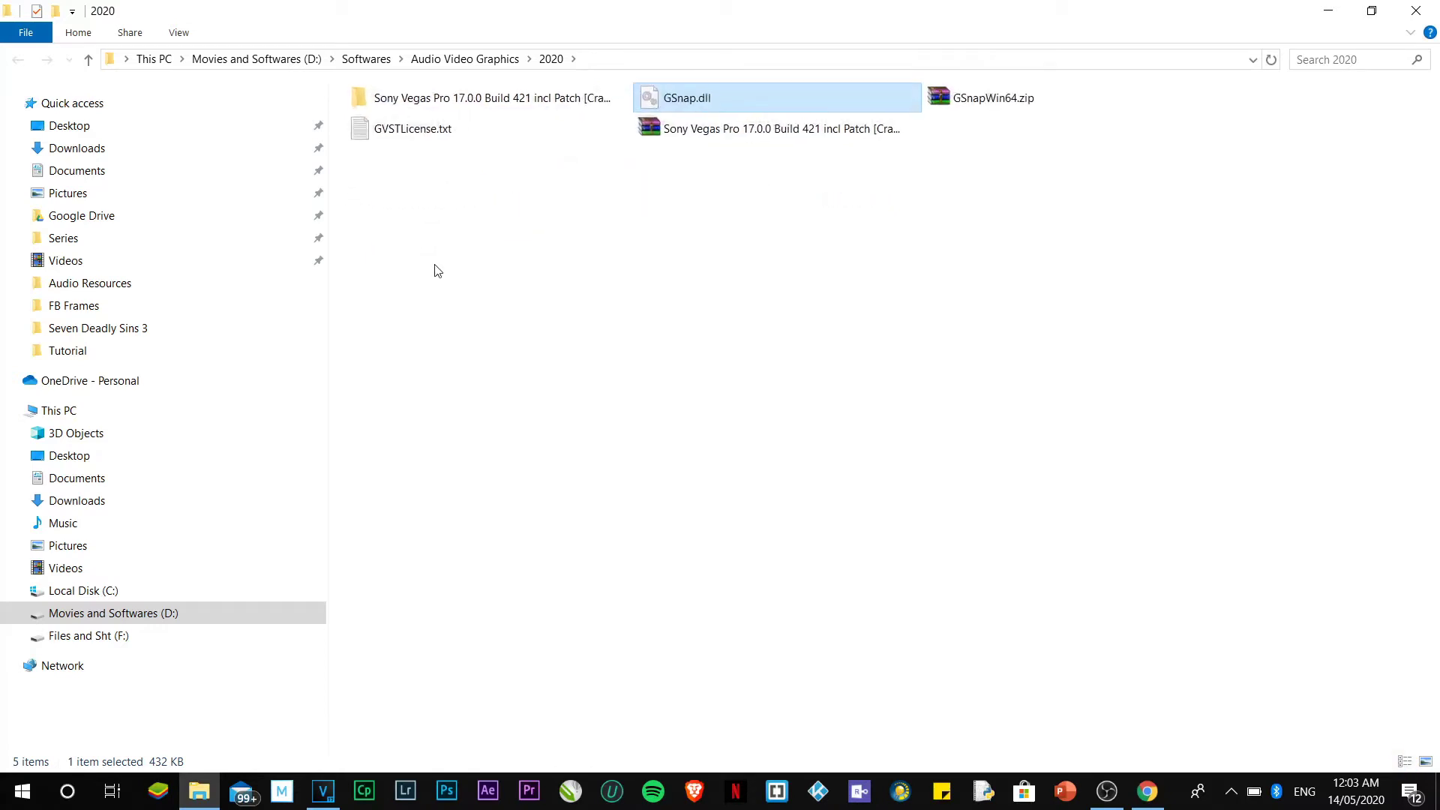
ctrl+scroll(456, 262, up, 1)
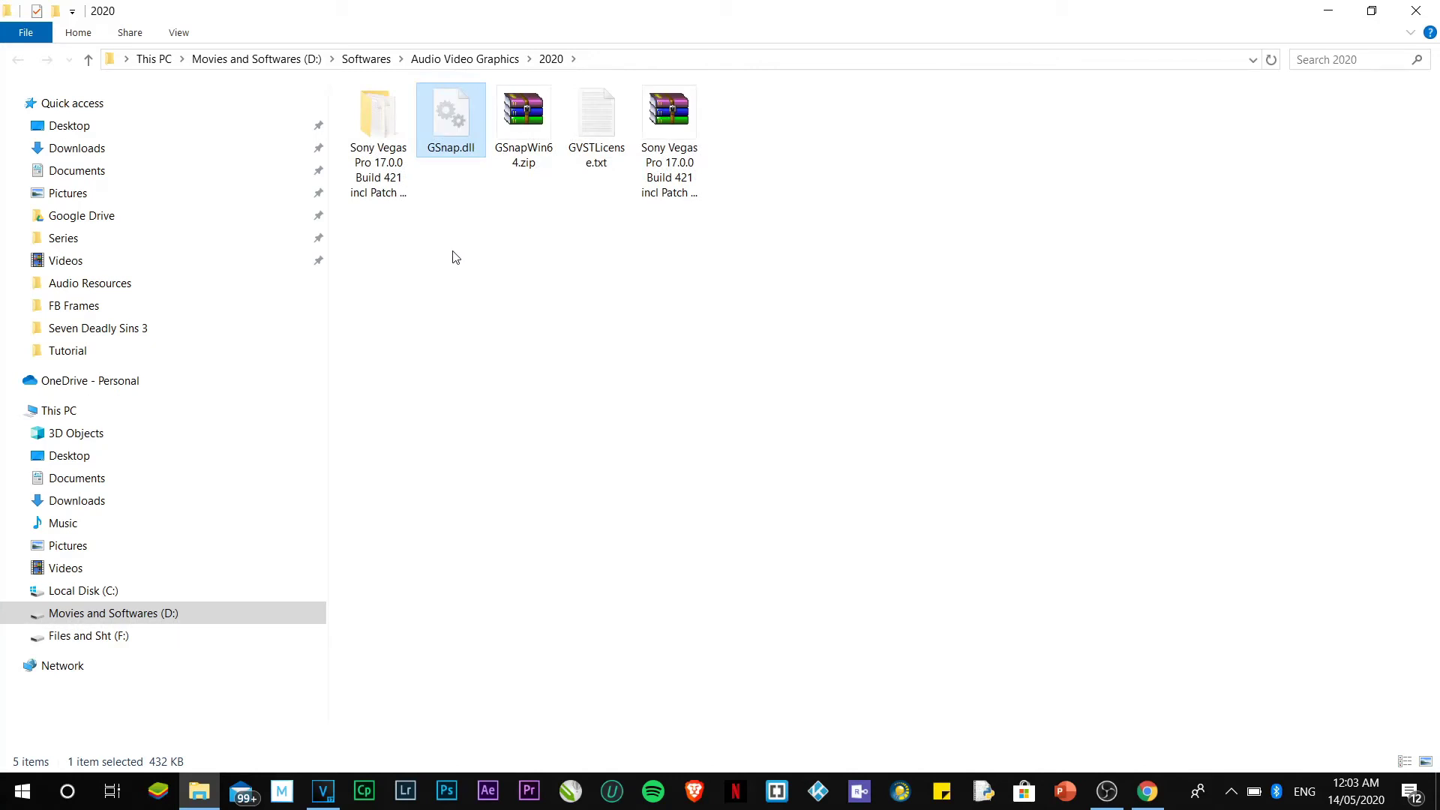
right_click(450, 125)
click(528, 422)
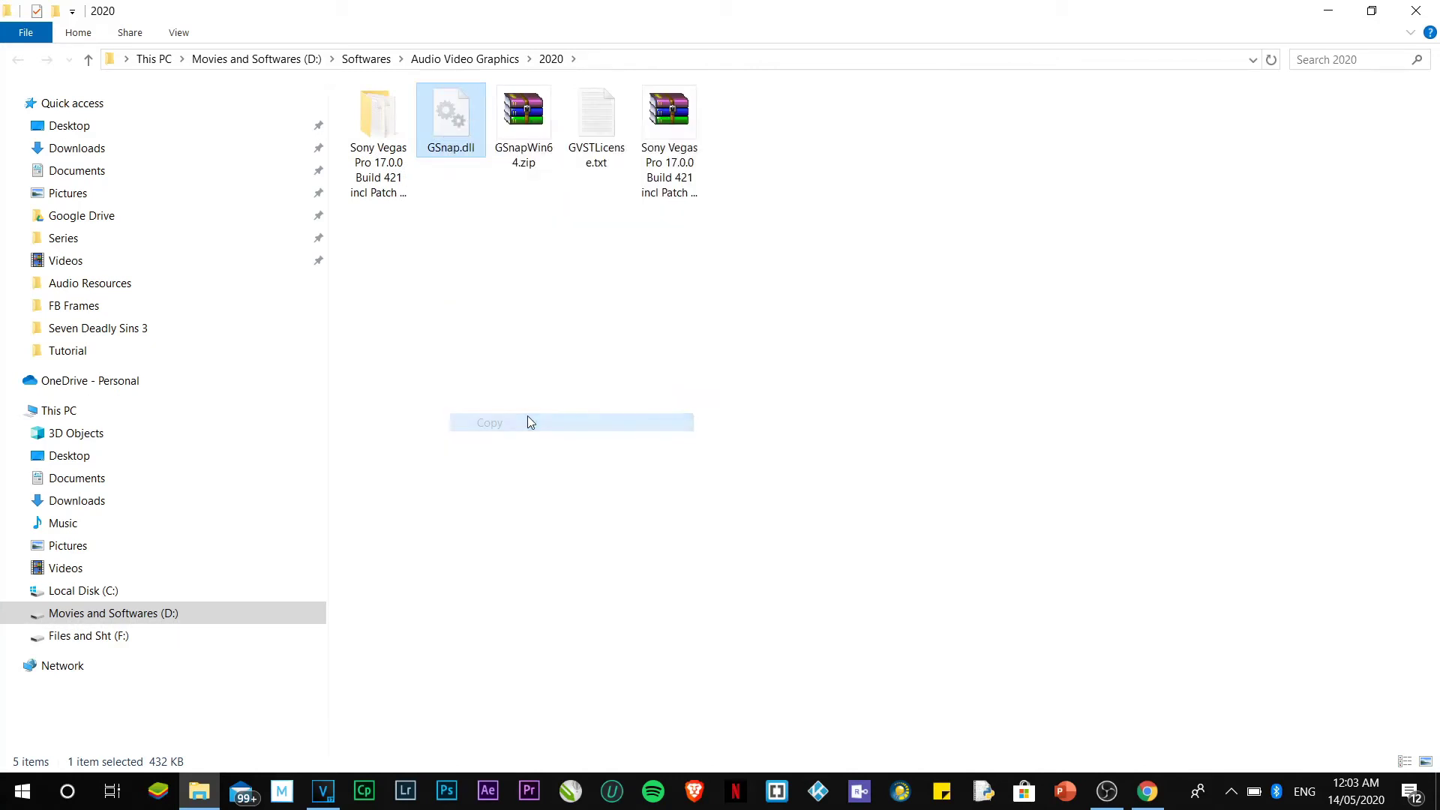
Open C:\Program Files (x86)\VstPlugins and confirm GSnap.dll is there.
click(80, 593)
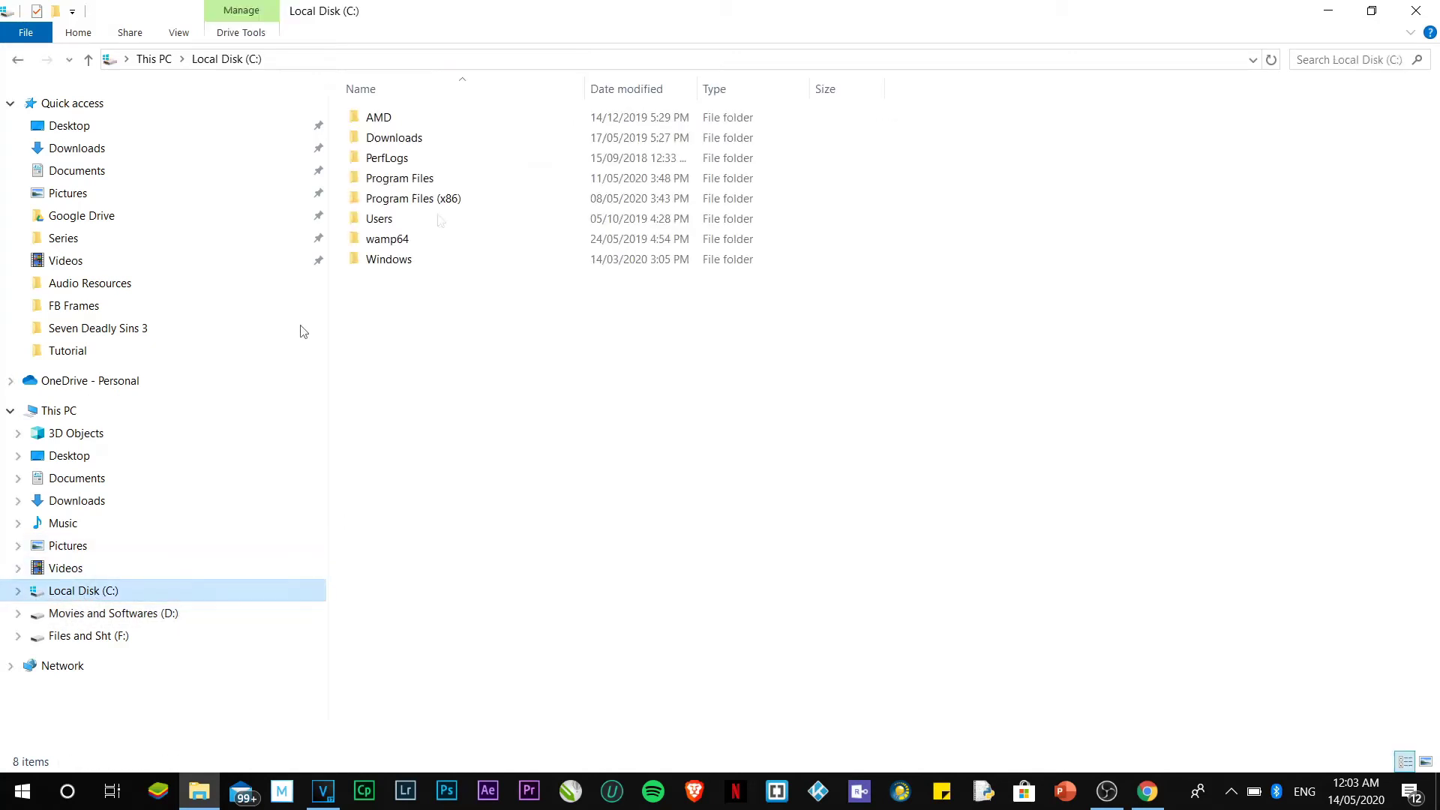
double_click(386, 199)
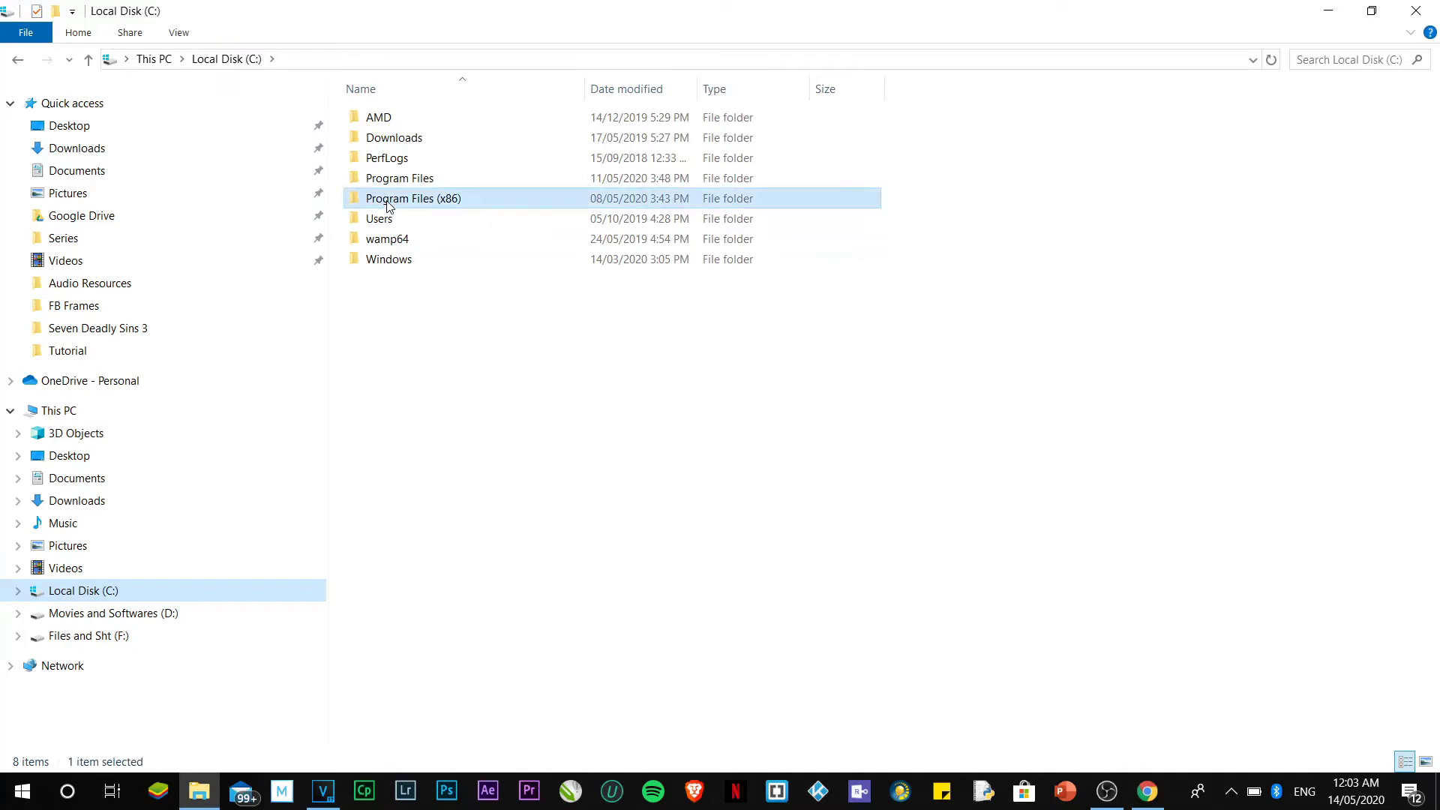
scroll(484, 416, down, 14)
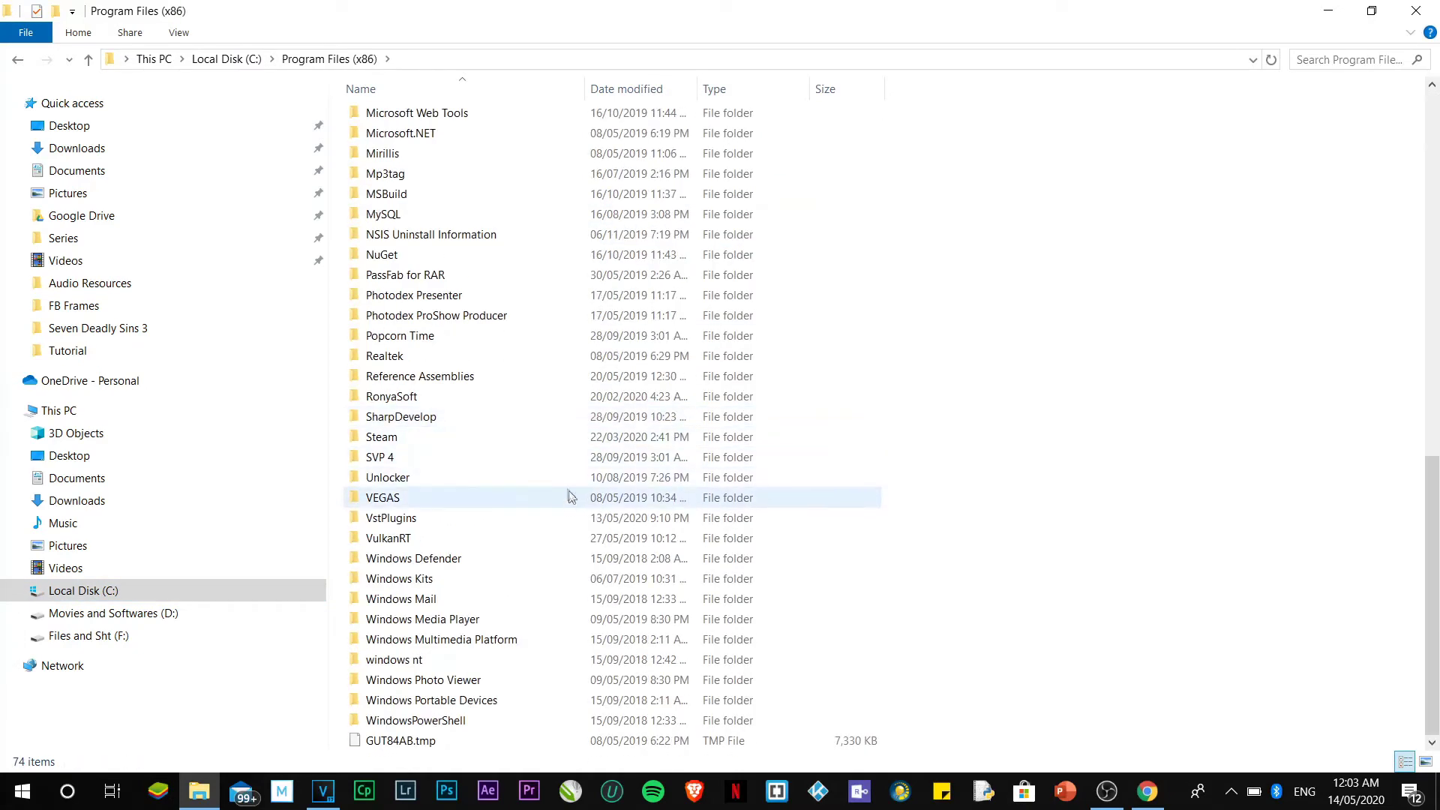
click(377, 524)
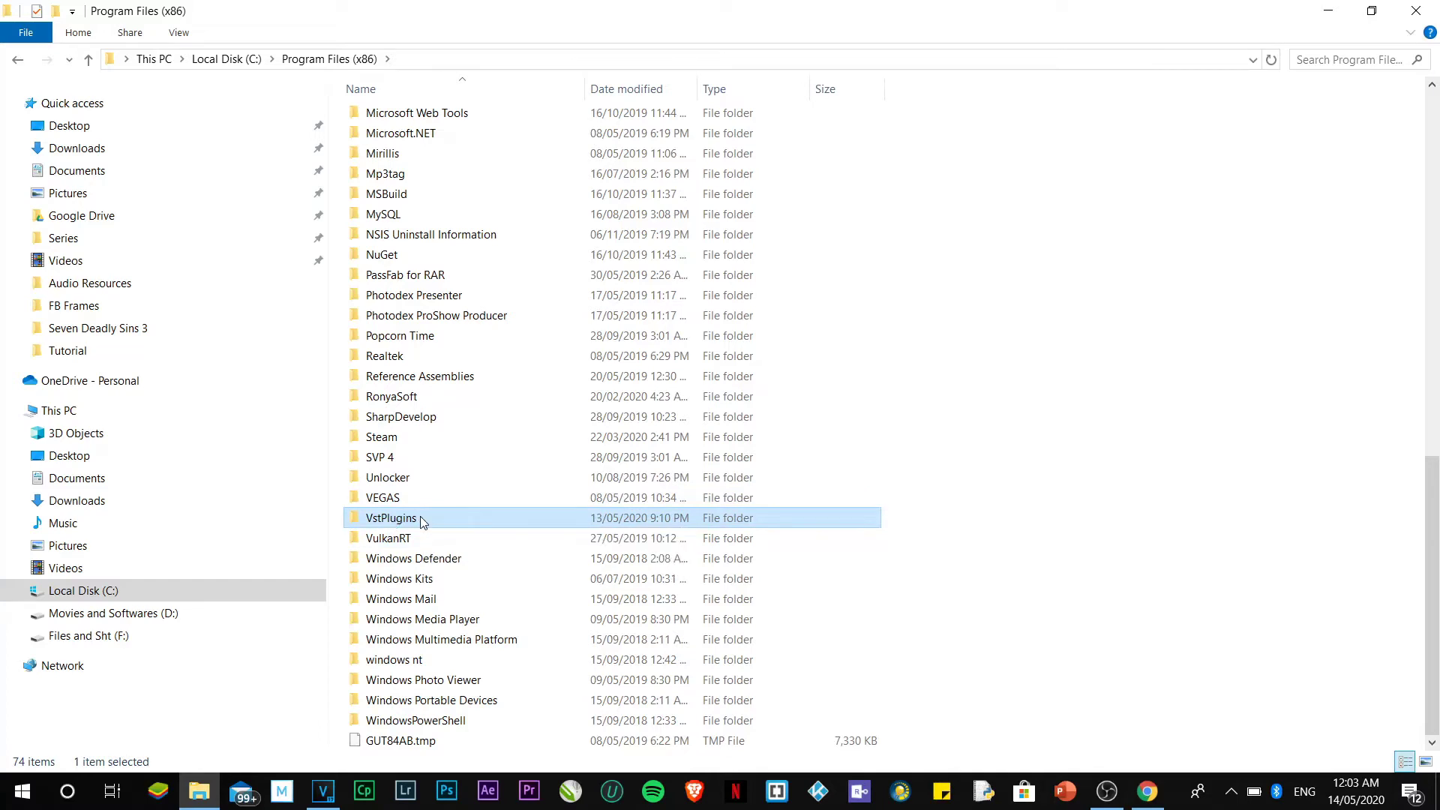
double_click(424, 521)
right_click(457, 263)
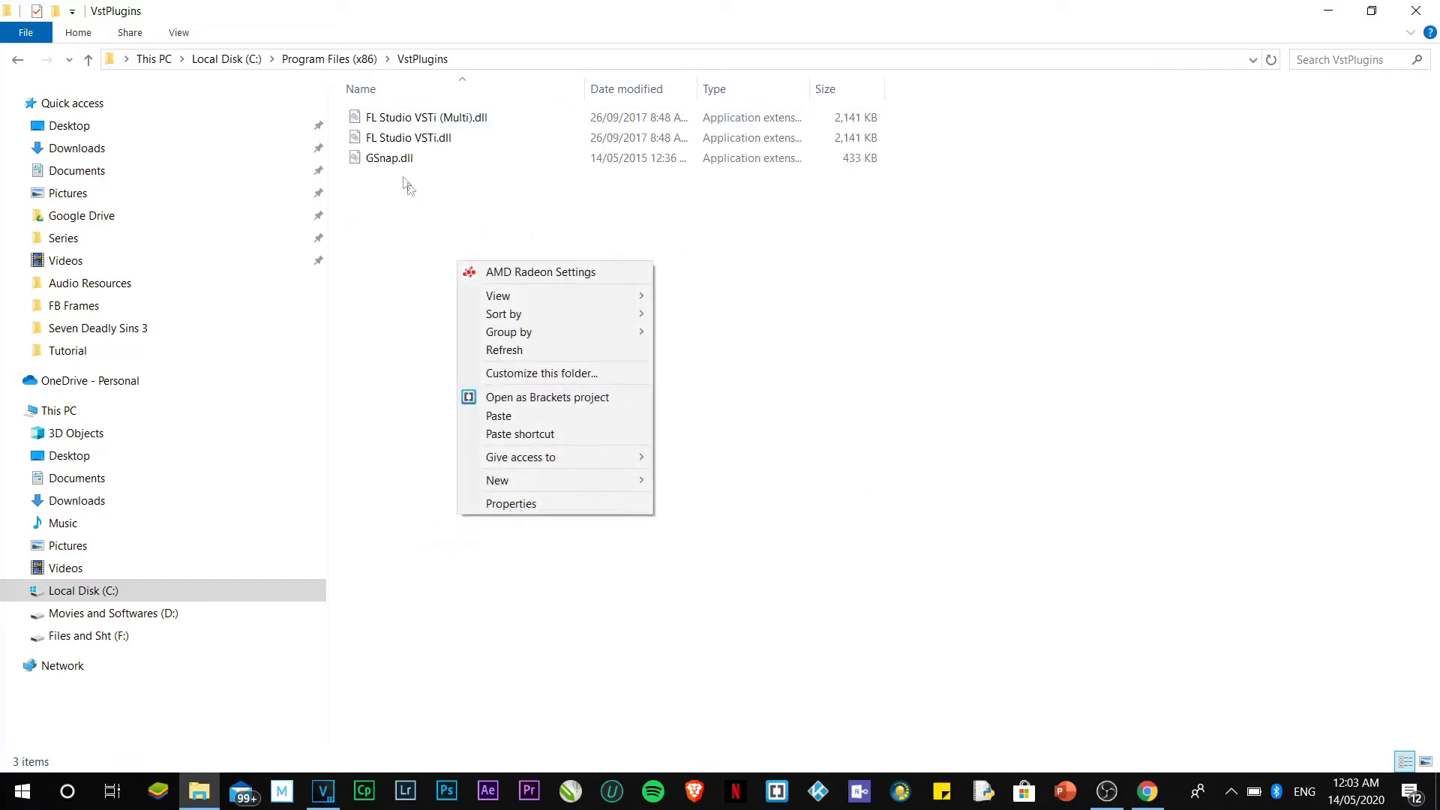
click(393, 160)
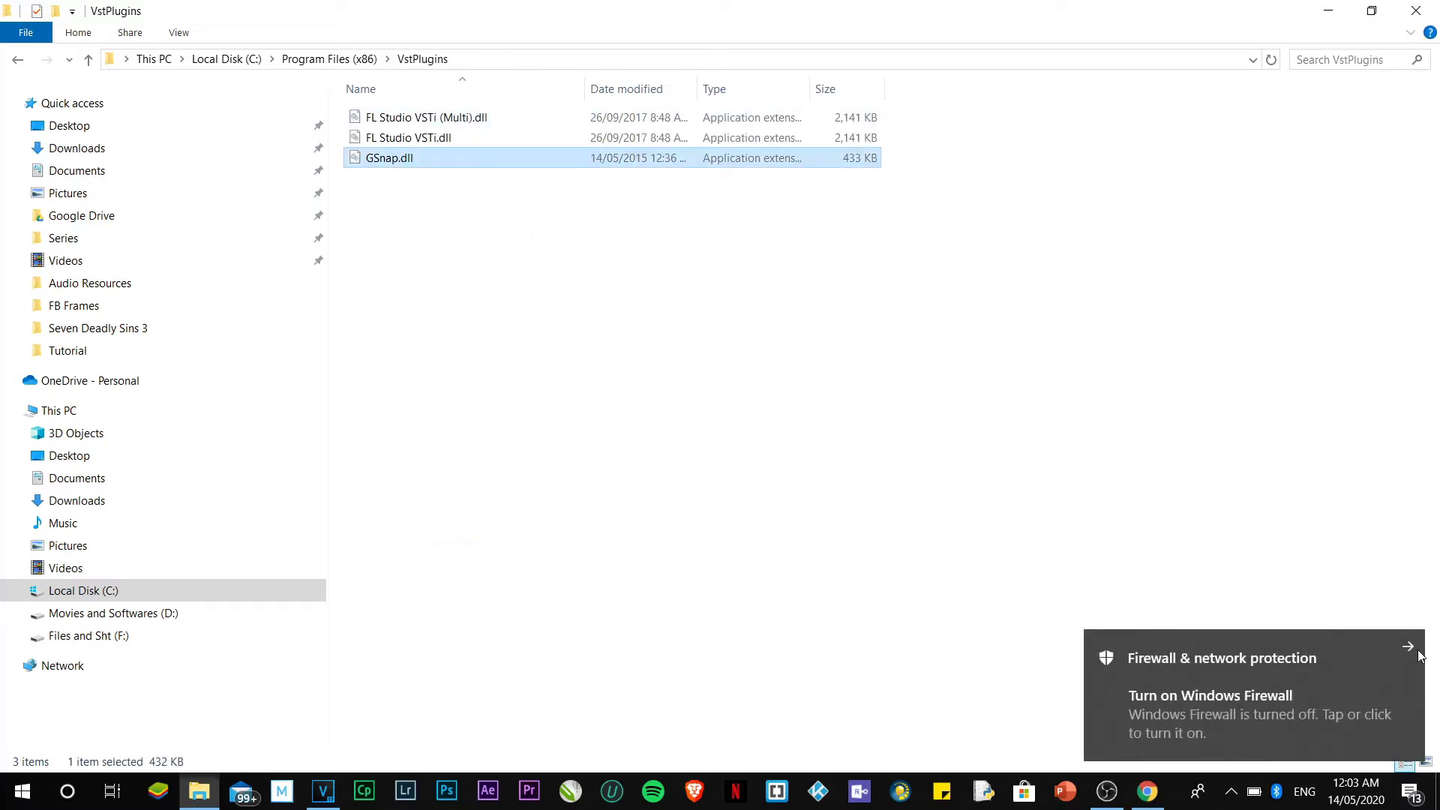
click(720, 255)
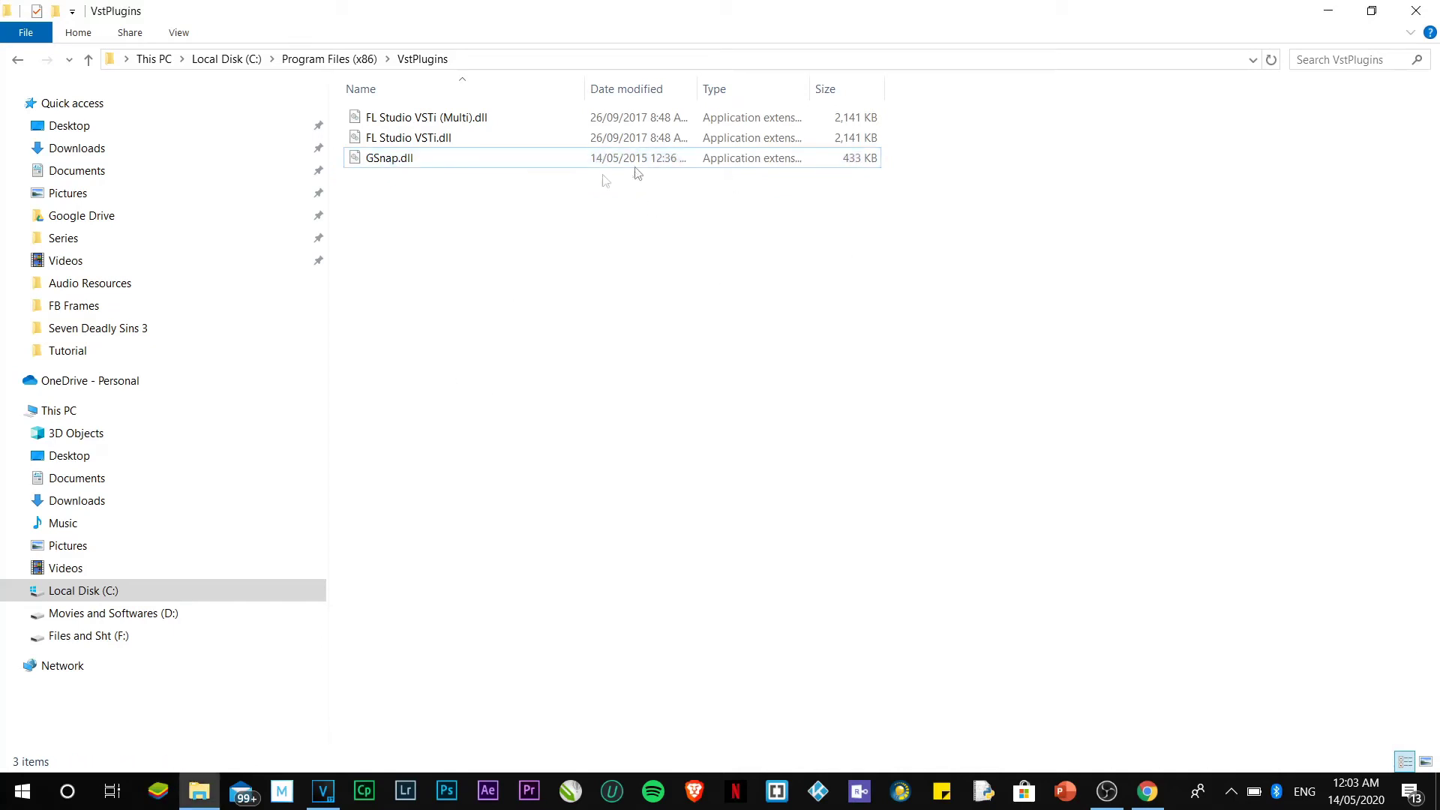
click(666, 160)
click(588, 283)
click(466, 161)
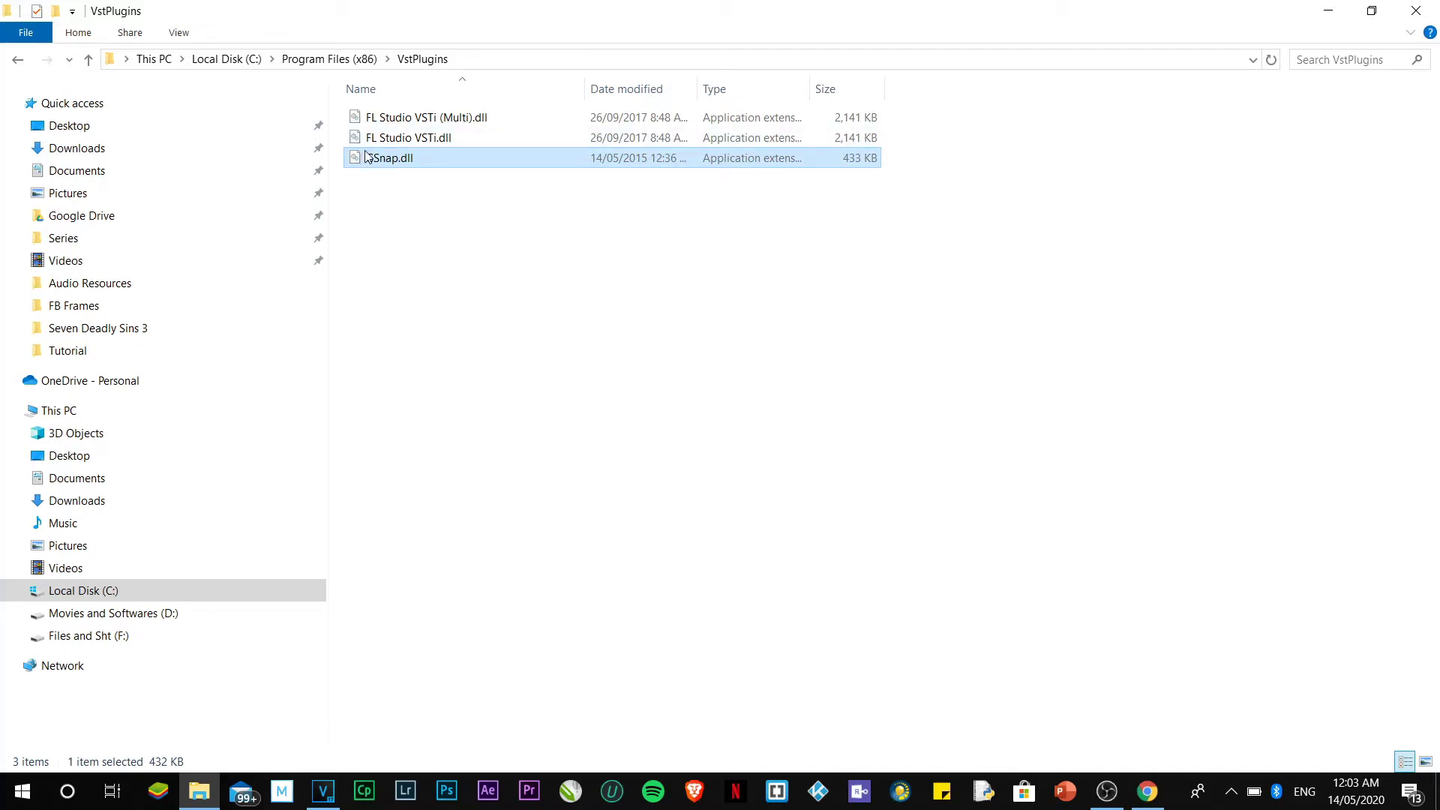
Bring VEGAS Pro 17 to the front and maximize it.
click(323, 791)
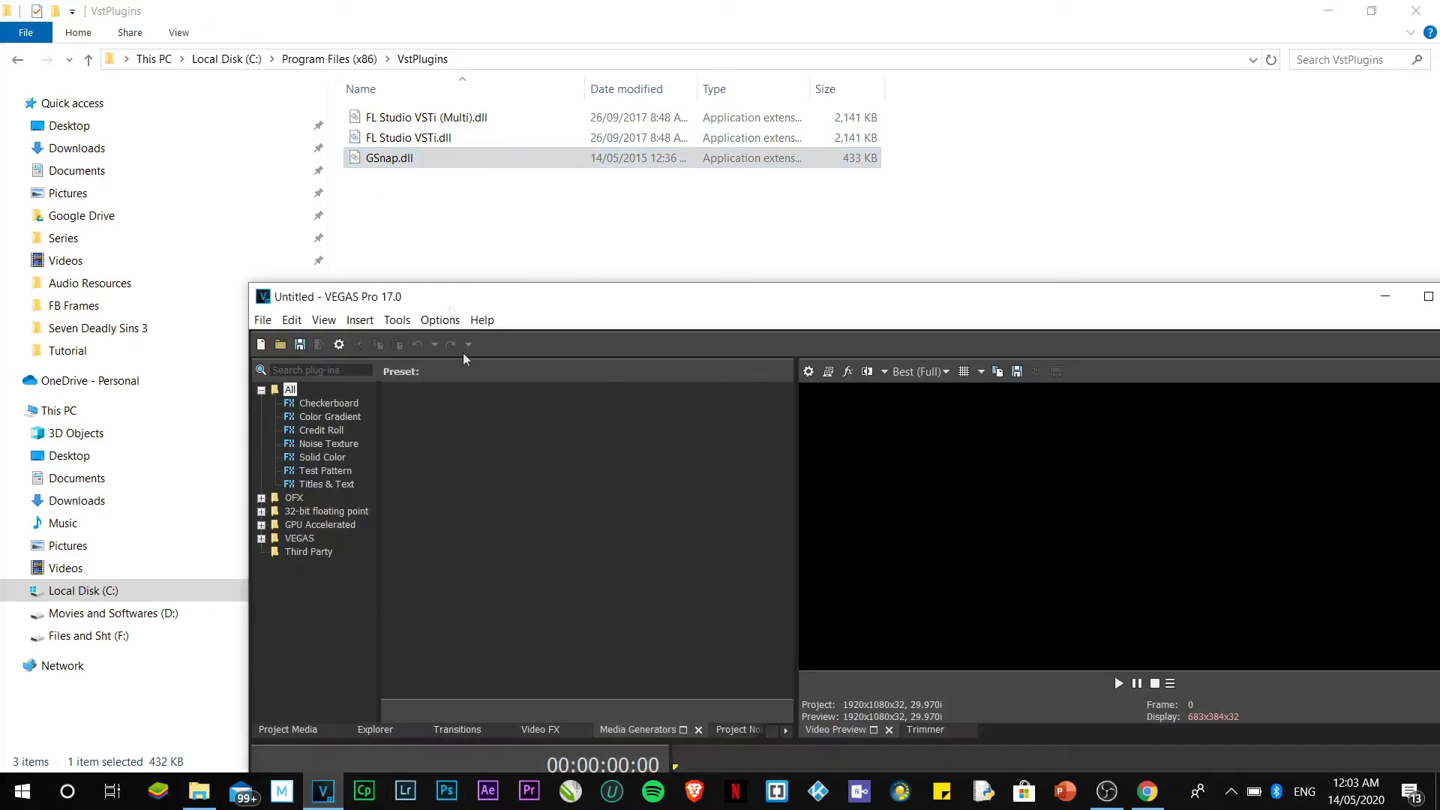
double_click(784, 303)
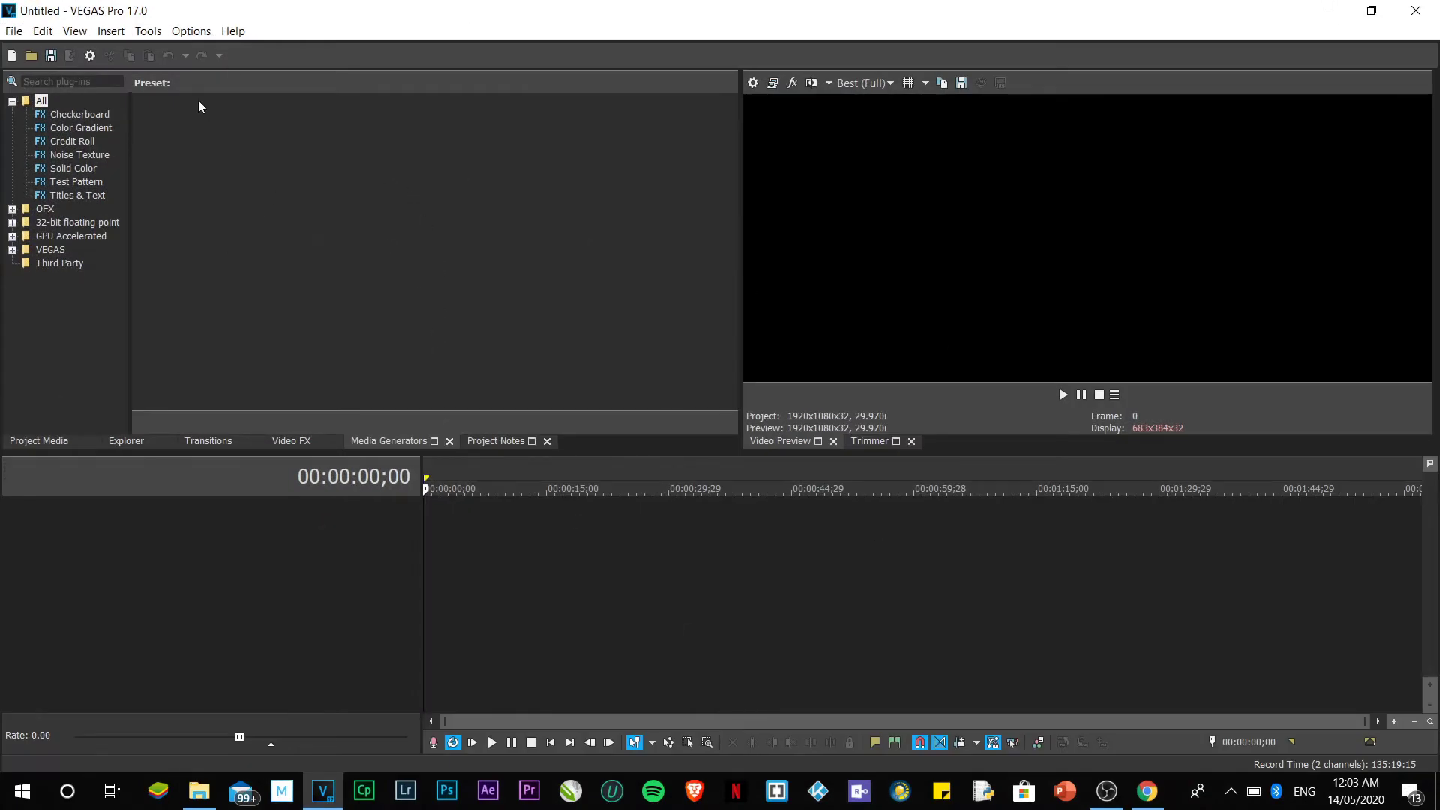
click(201, 33)
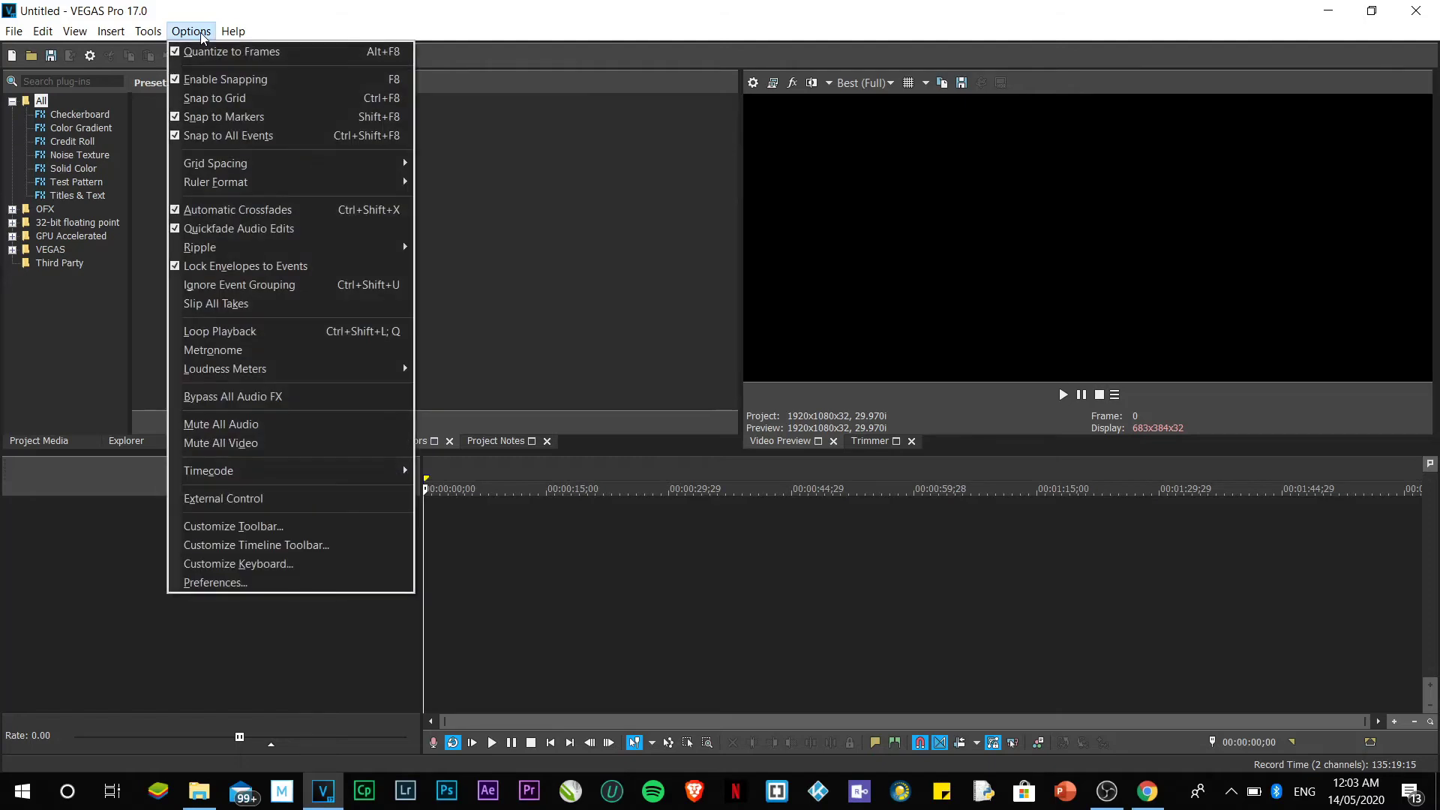
Refresh the VST Effects plug-in folders in Preferences so GSnap is listed, then apply and confirm.
click(250, 584)
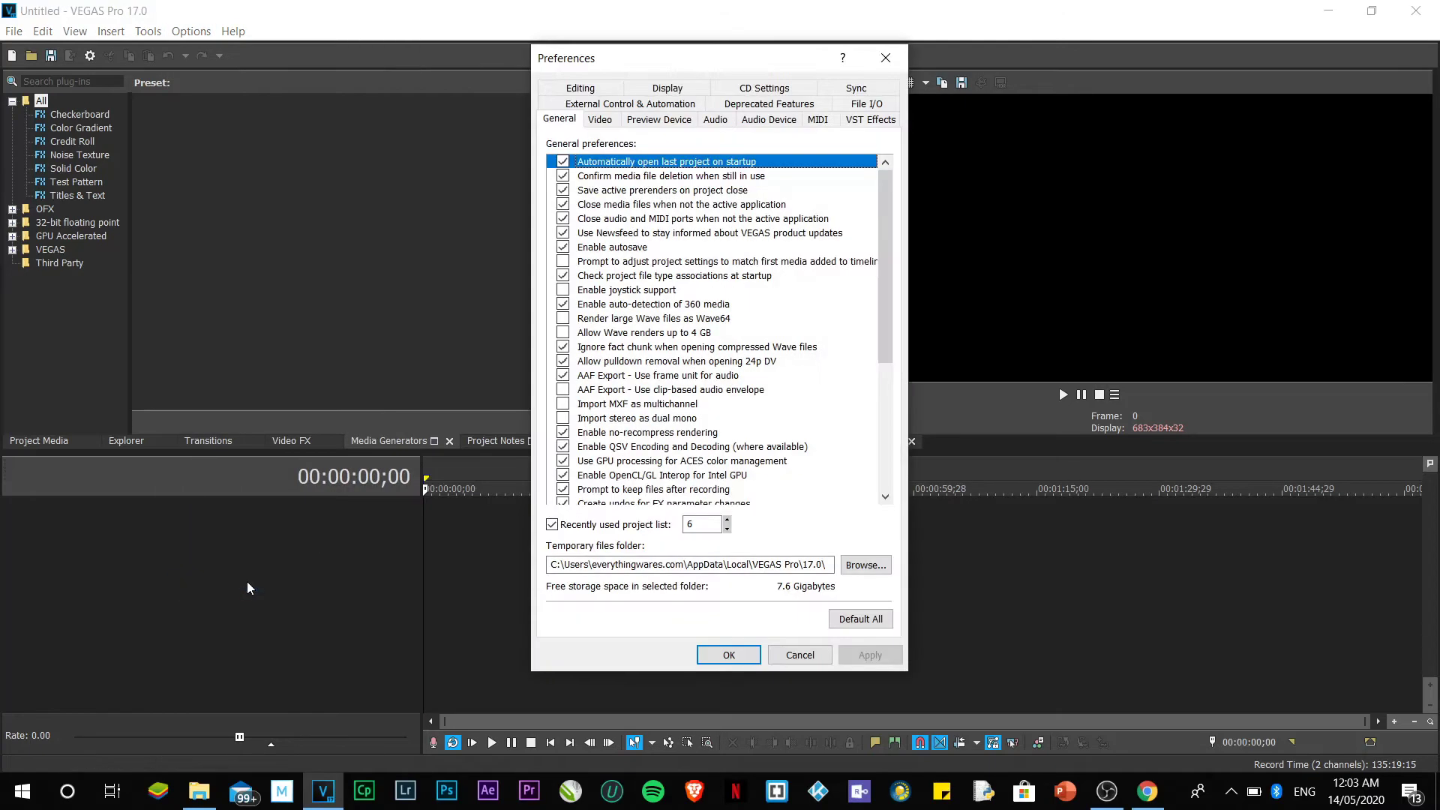
click(870, 120)
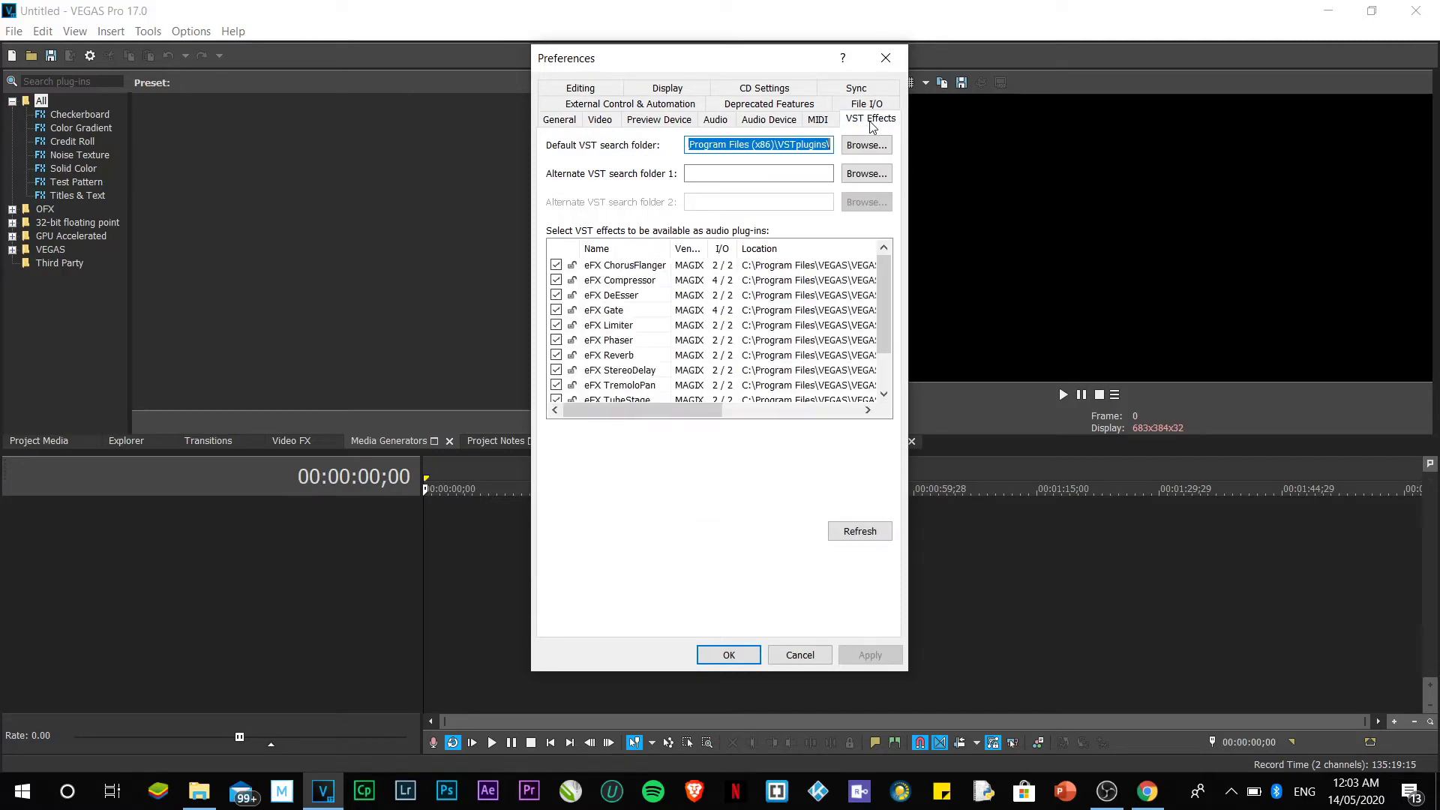
click(859, 535)
click(755, 346)
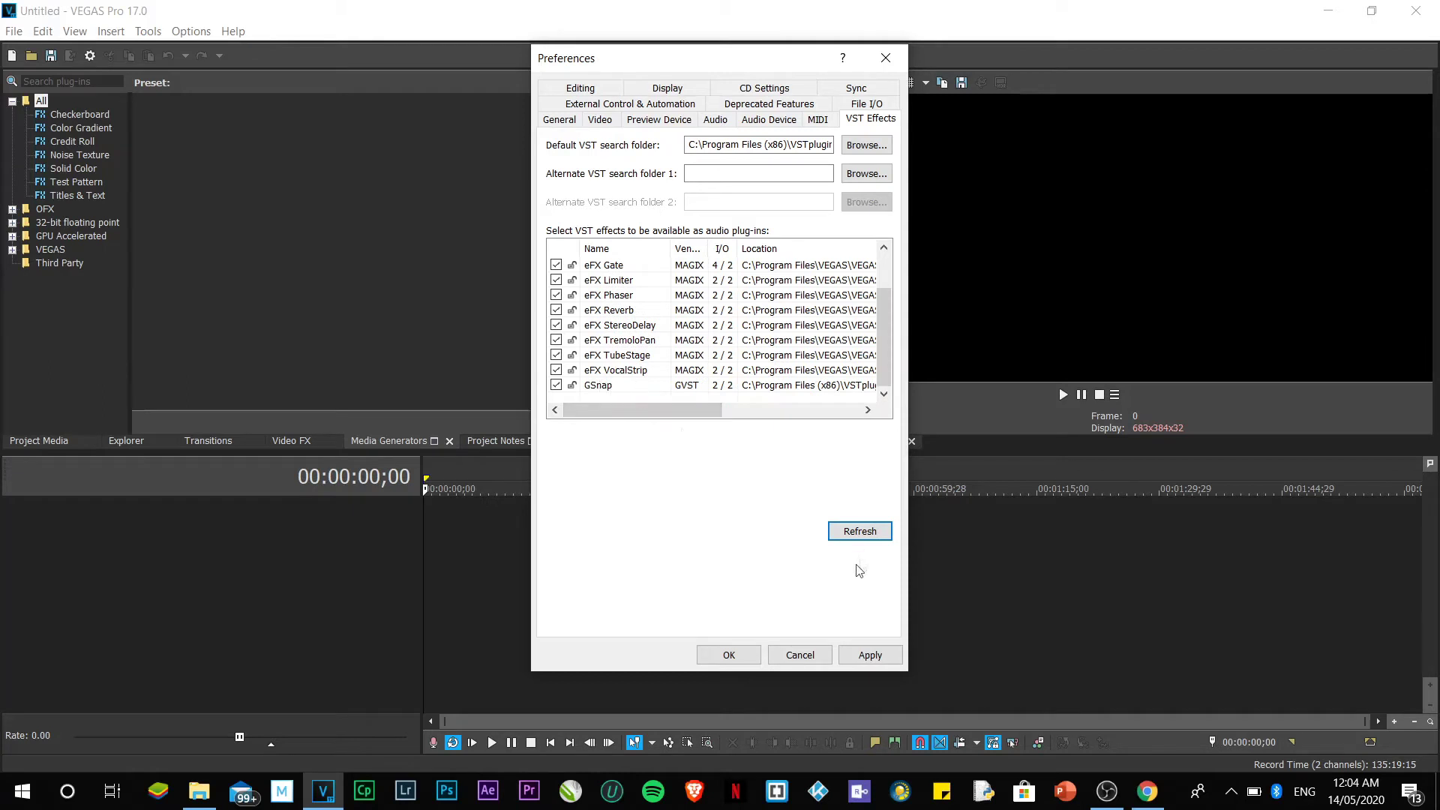
click(867, 657)
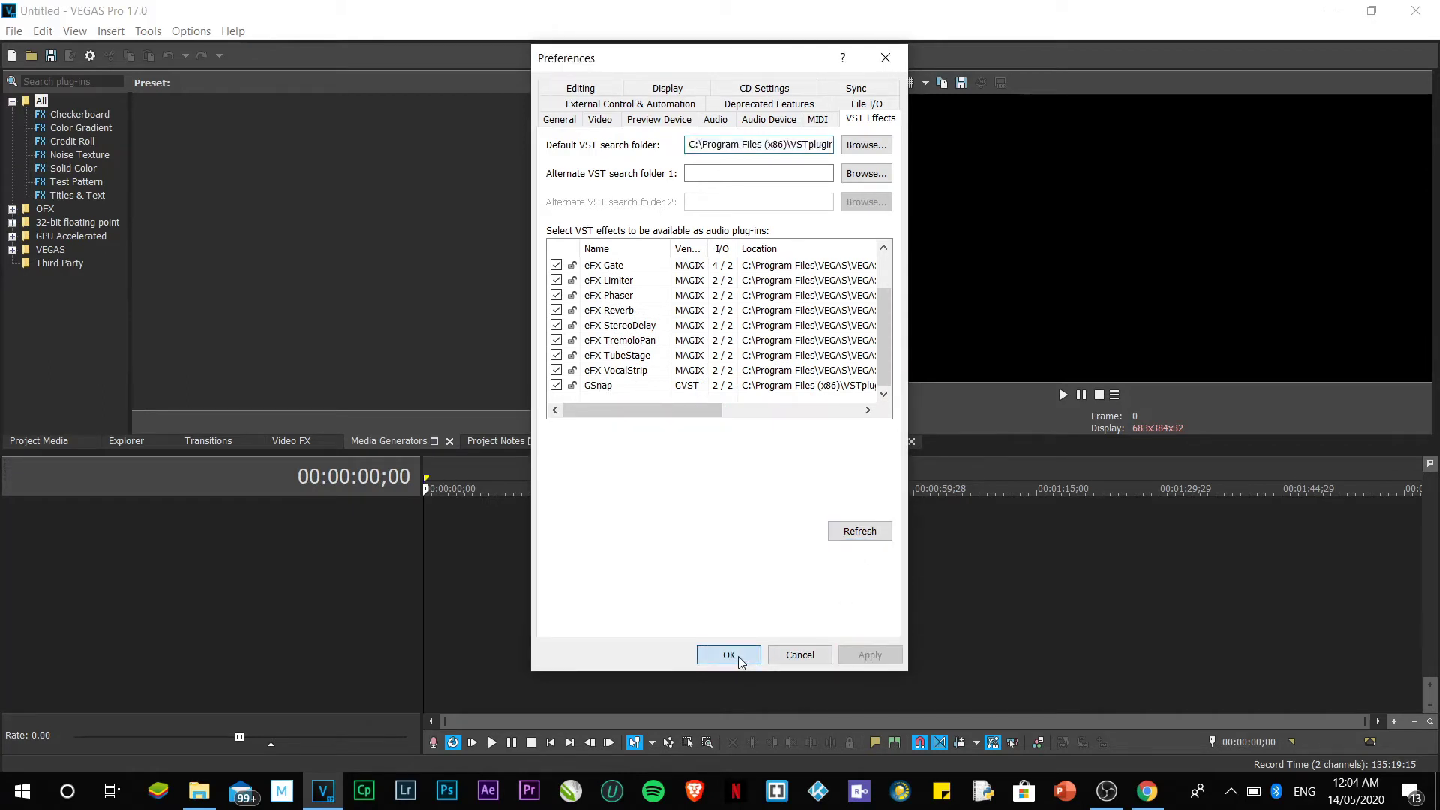
click(739, 659)
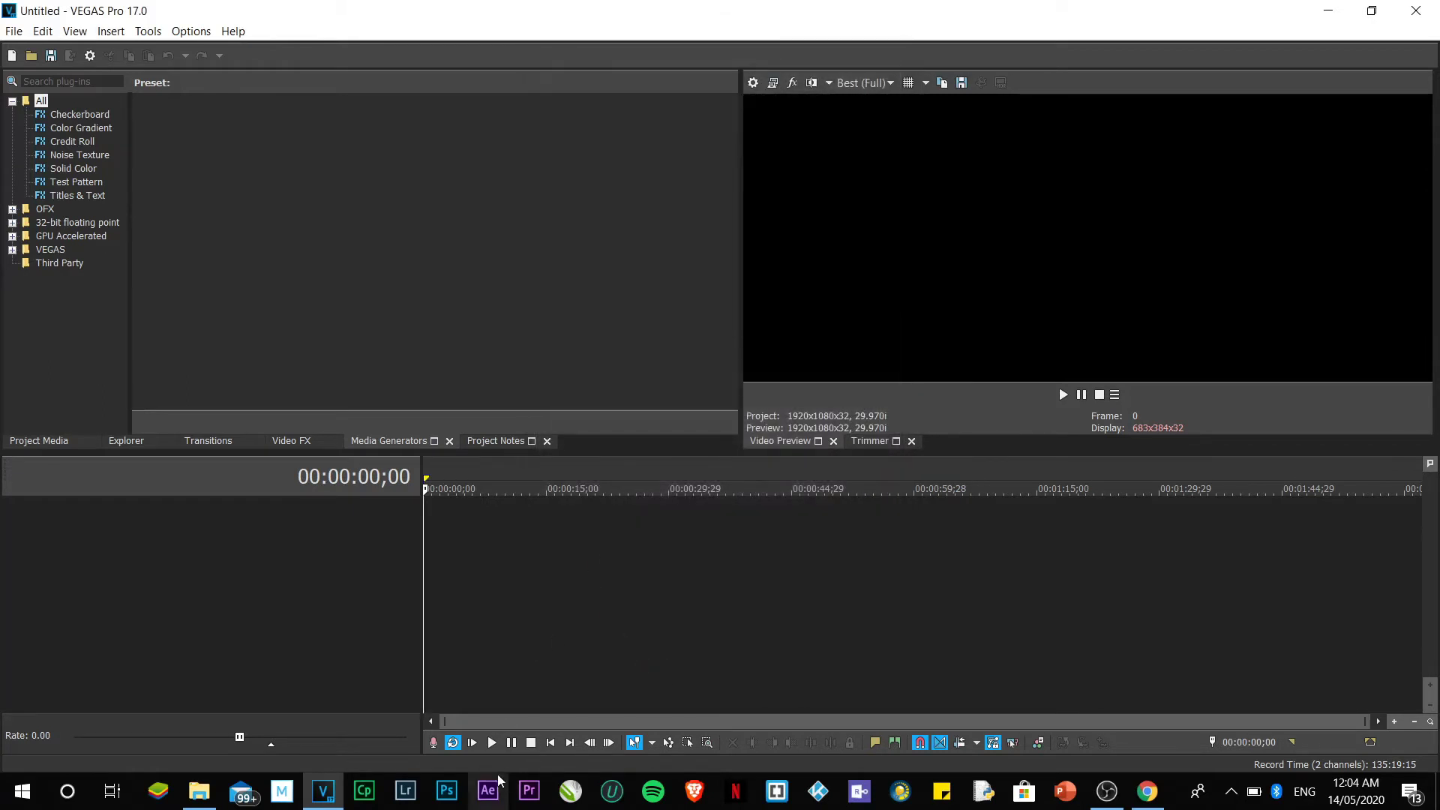
Record an ~11-second voice take to F:\Documents, creating the Track 1 - 3 clip.
click(433, 743)
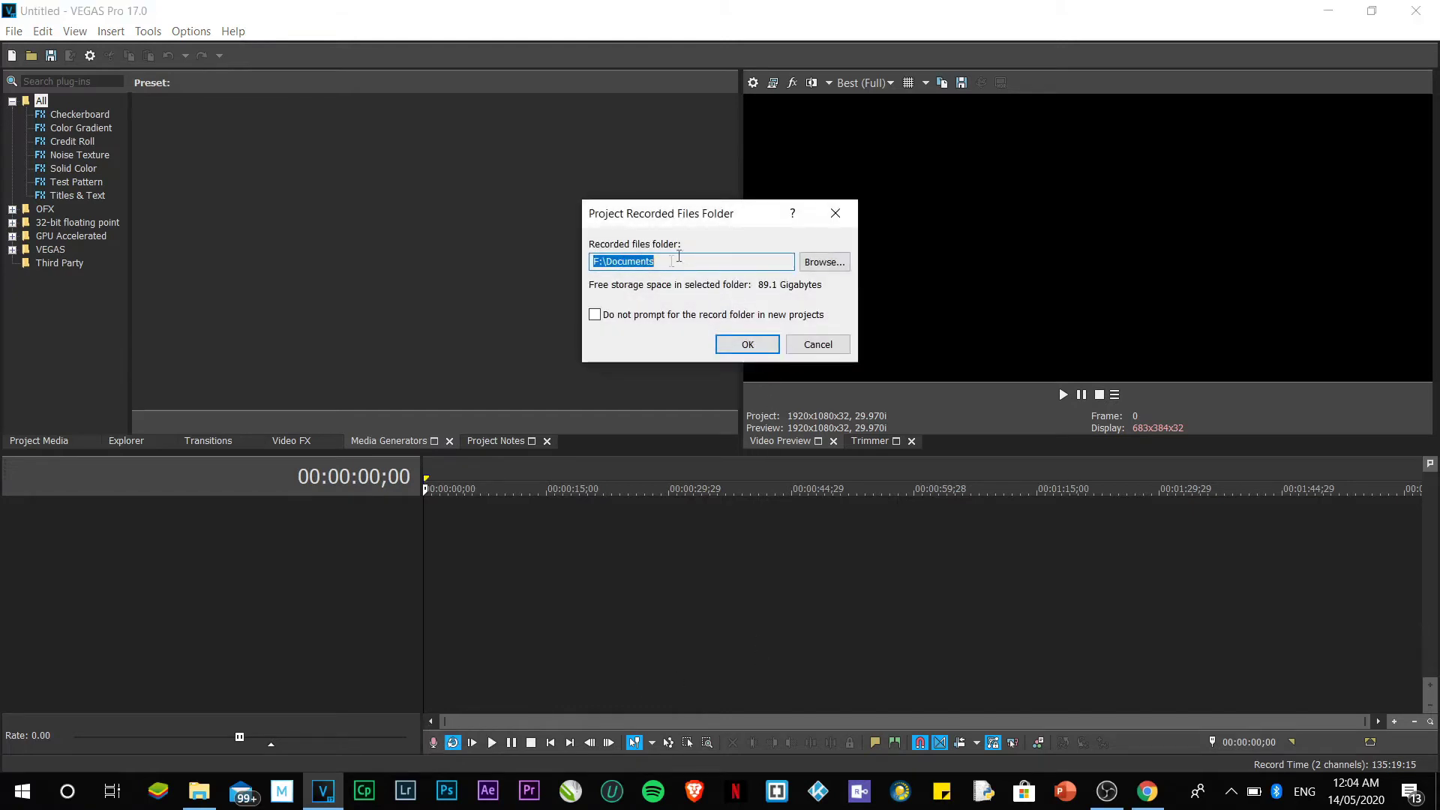
click(741, 349)
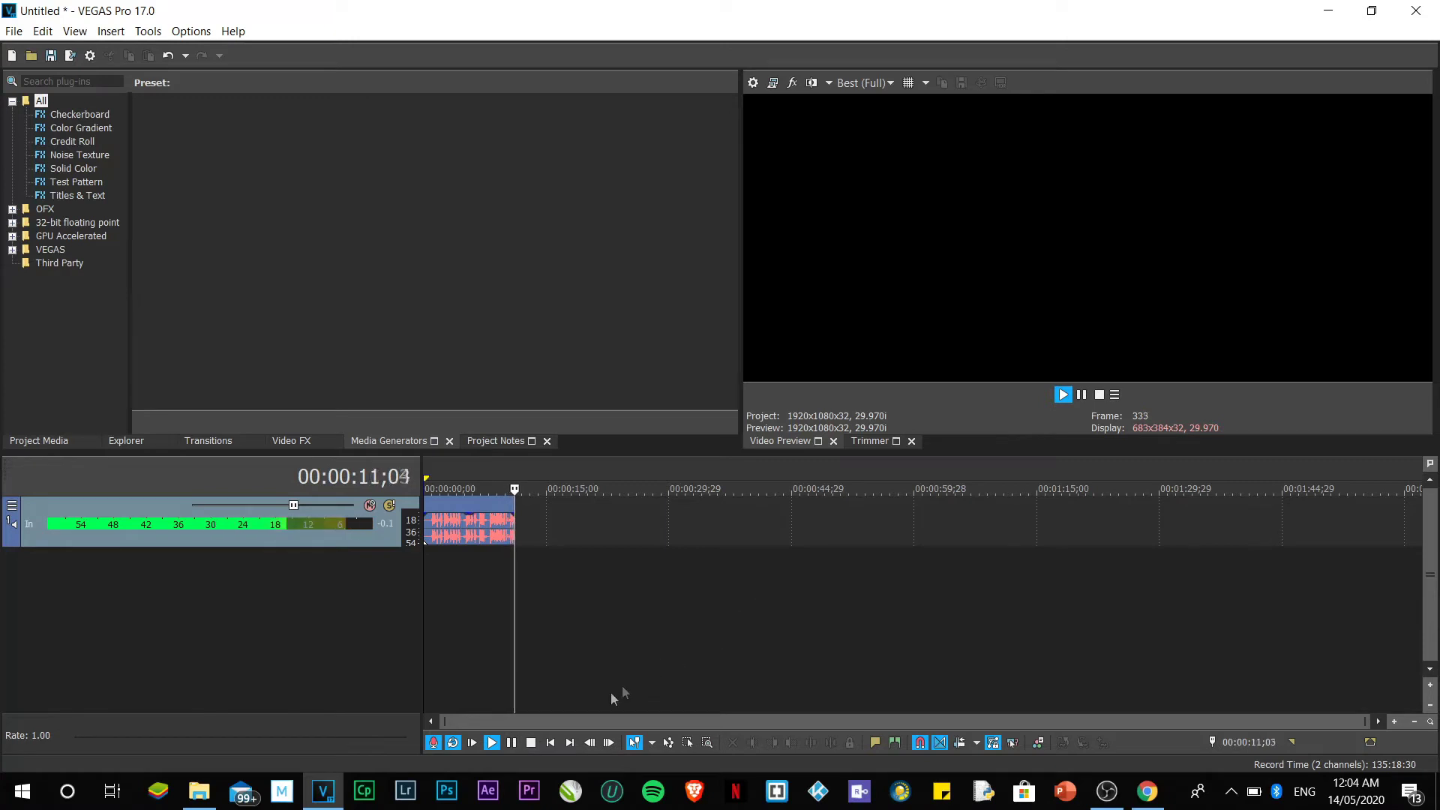
click(528, 747)
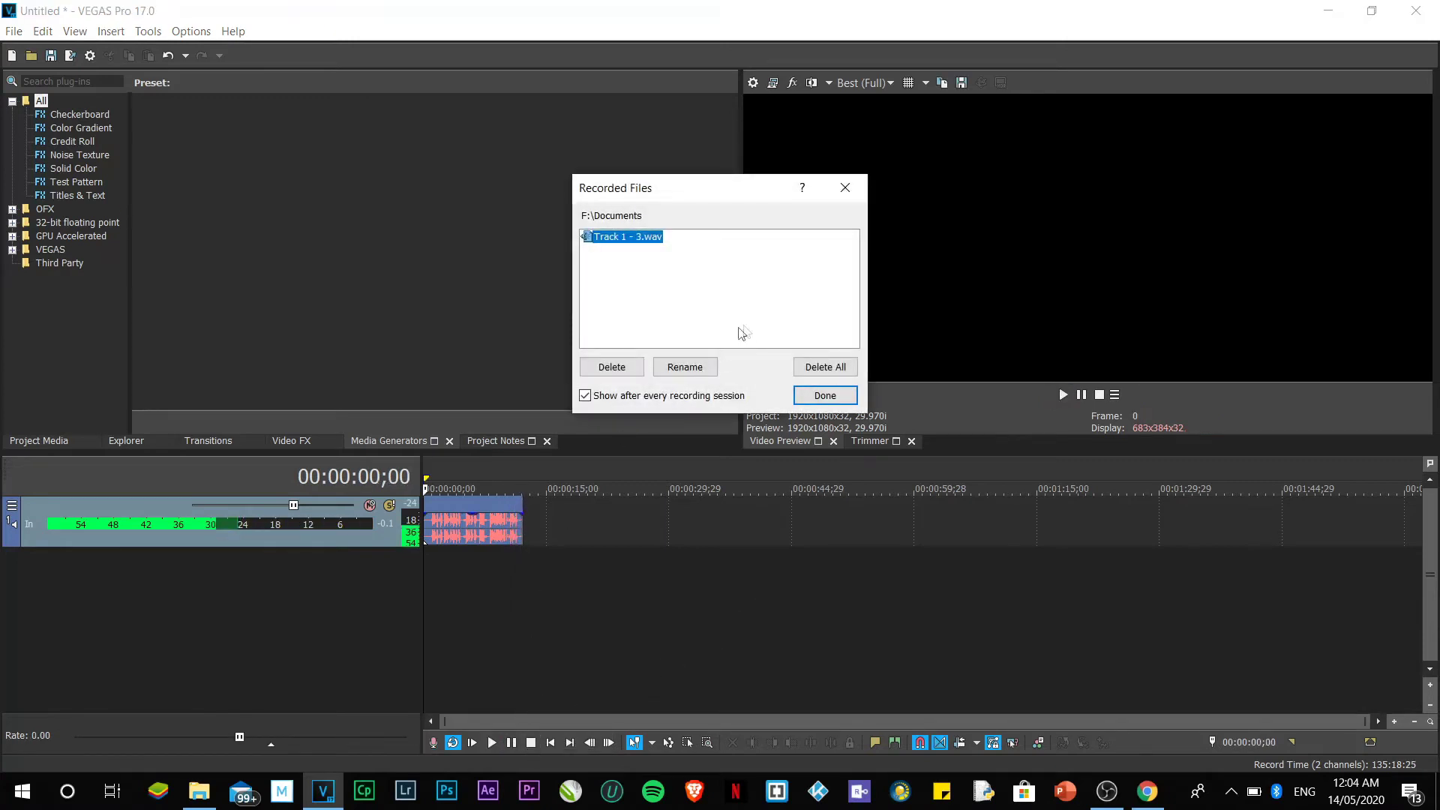
click(812, 397)
scroll(583, 623, up, 4)
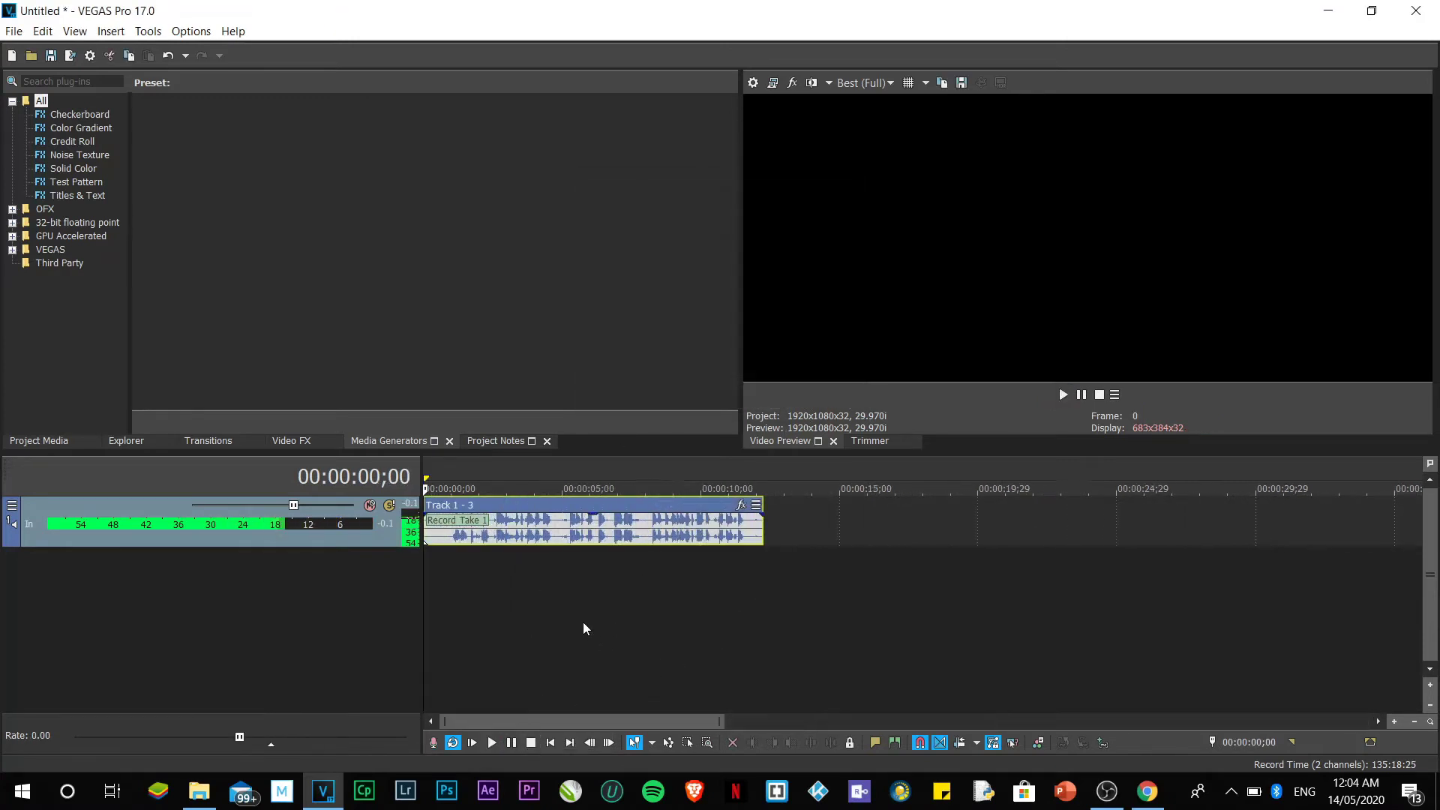
scroll(733, 552, up, 2)
scroll(734, 552, down, 2)
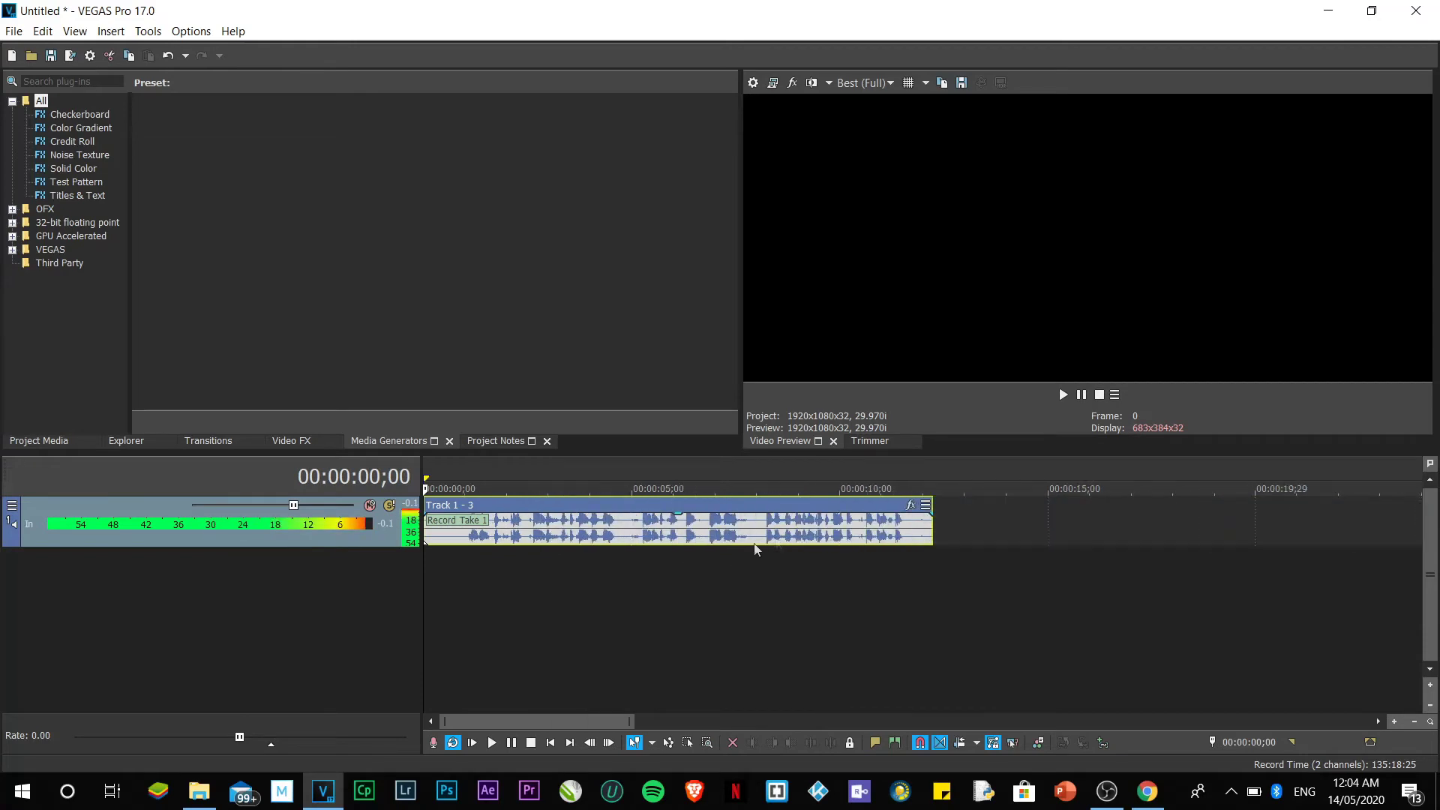
Add GSnap as an event effect on the Track 1 - 3 clip and load its Share the Pain preset.
click(910, 503)
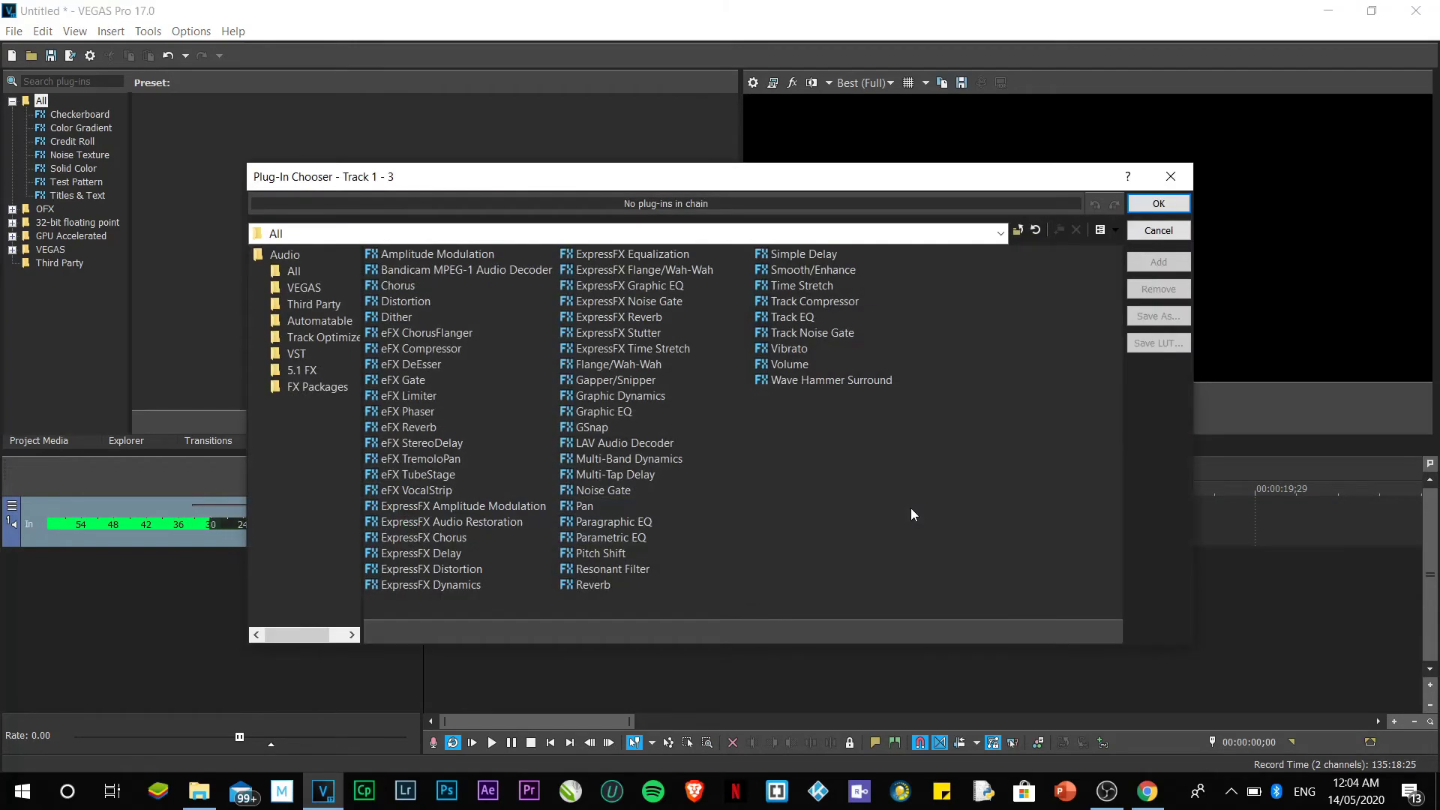
click(591, 429)
click(1171, 263)
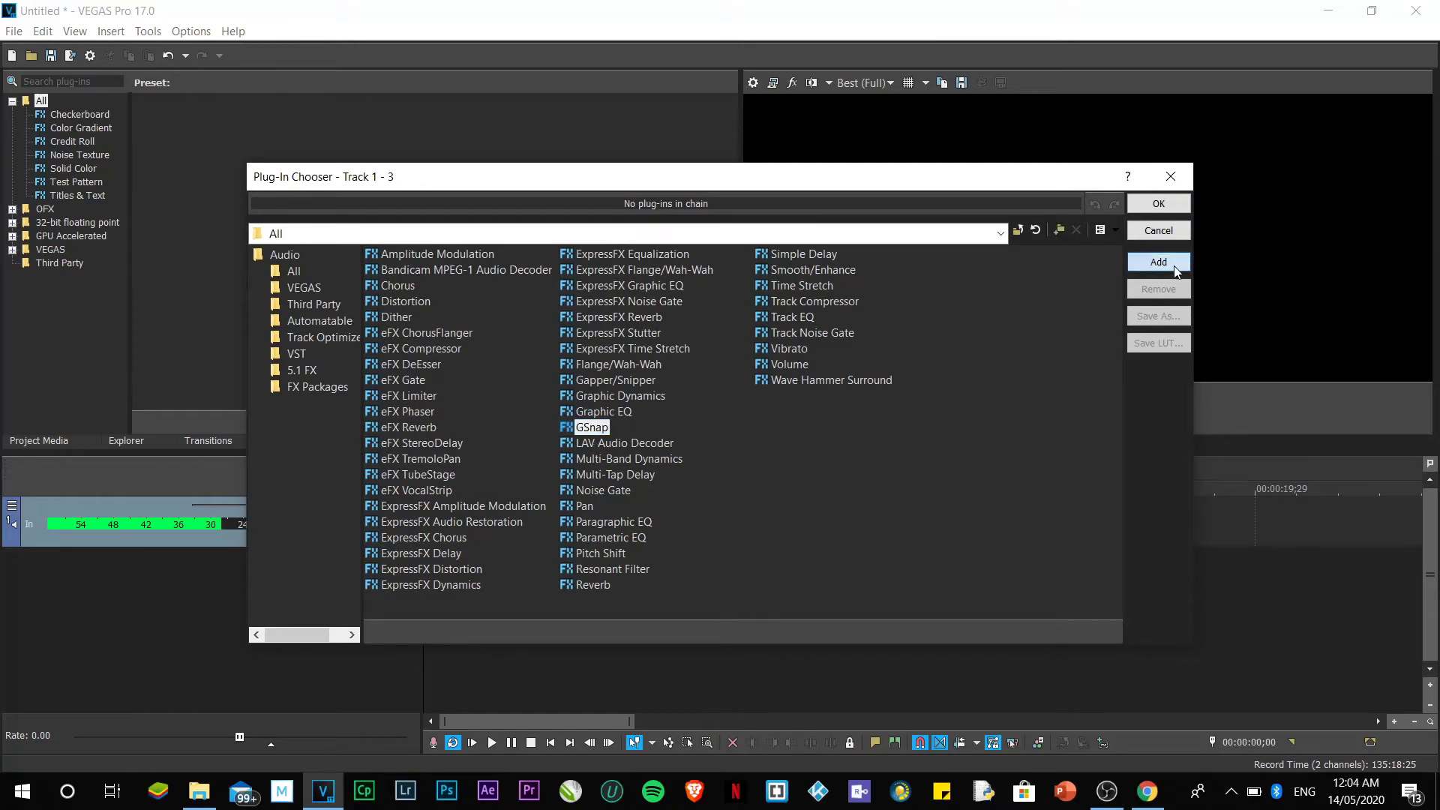
click(1172, 206)
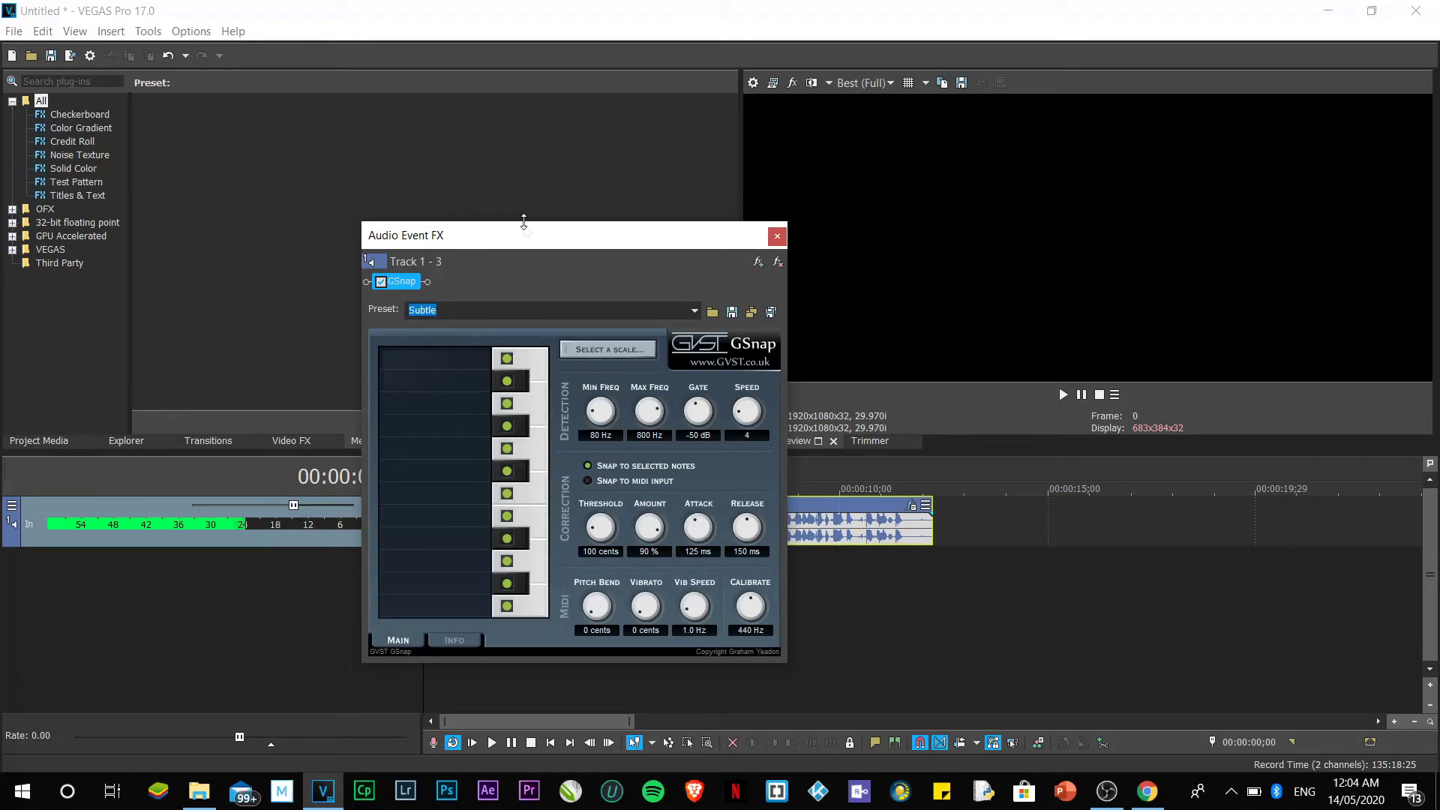
drag(533, 243, 497, 195)
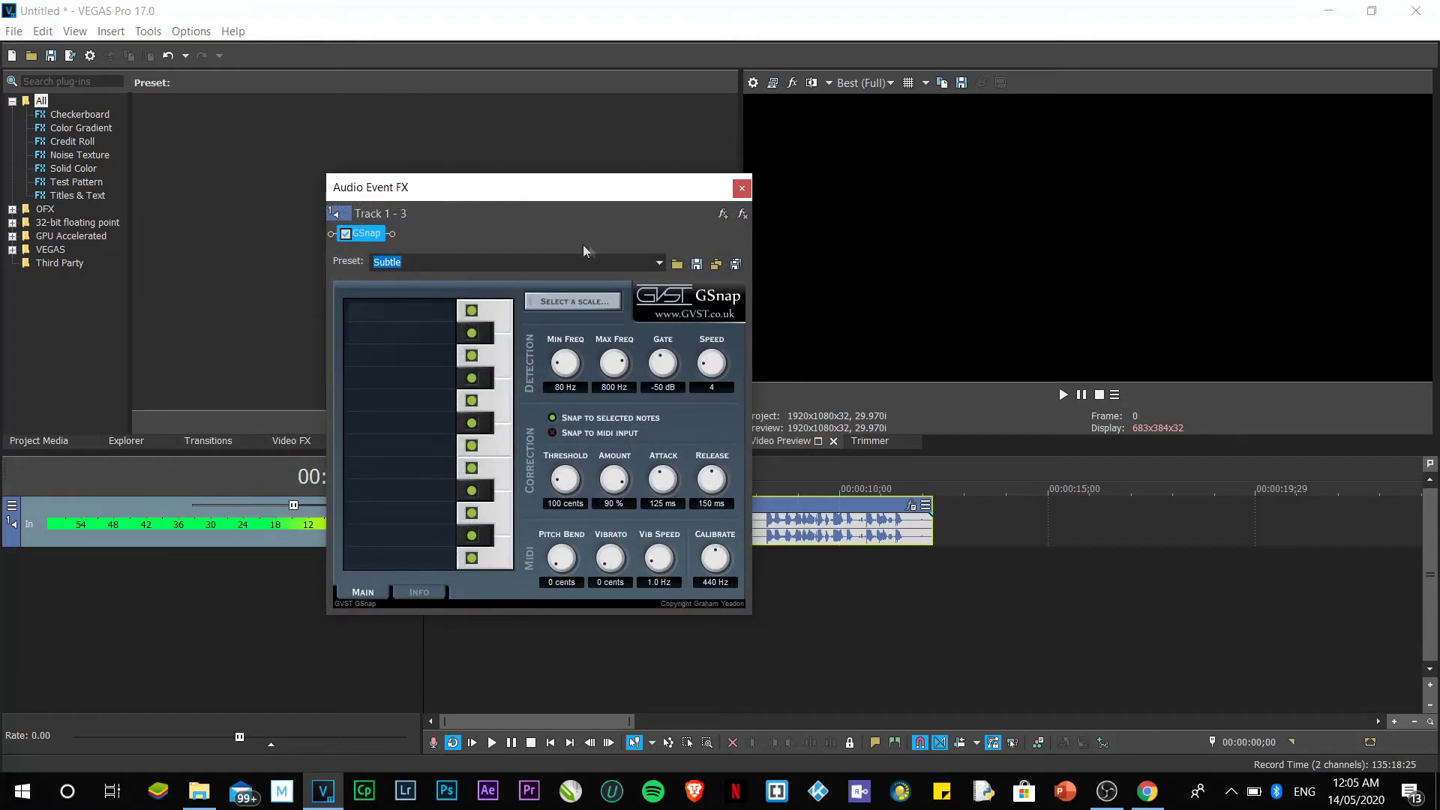
click(664, 263)
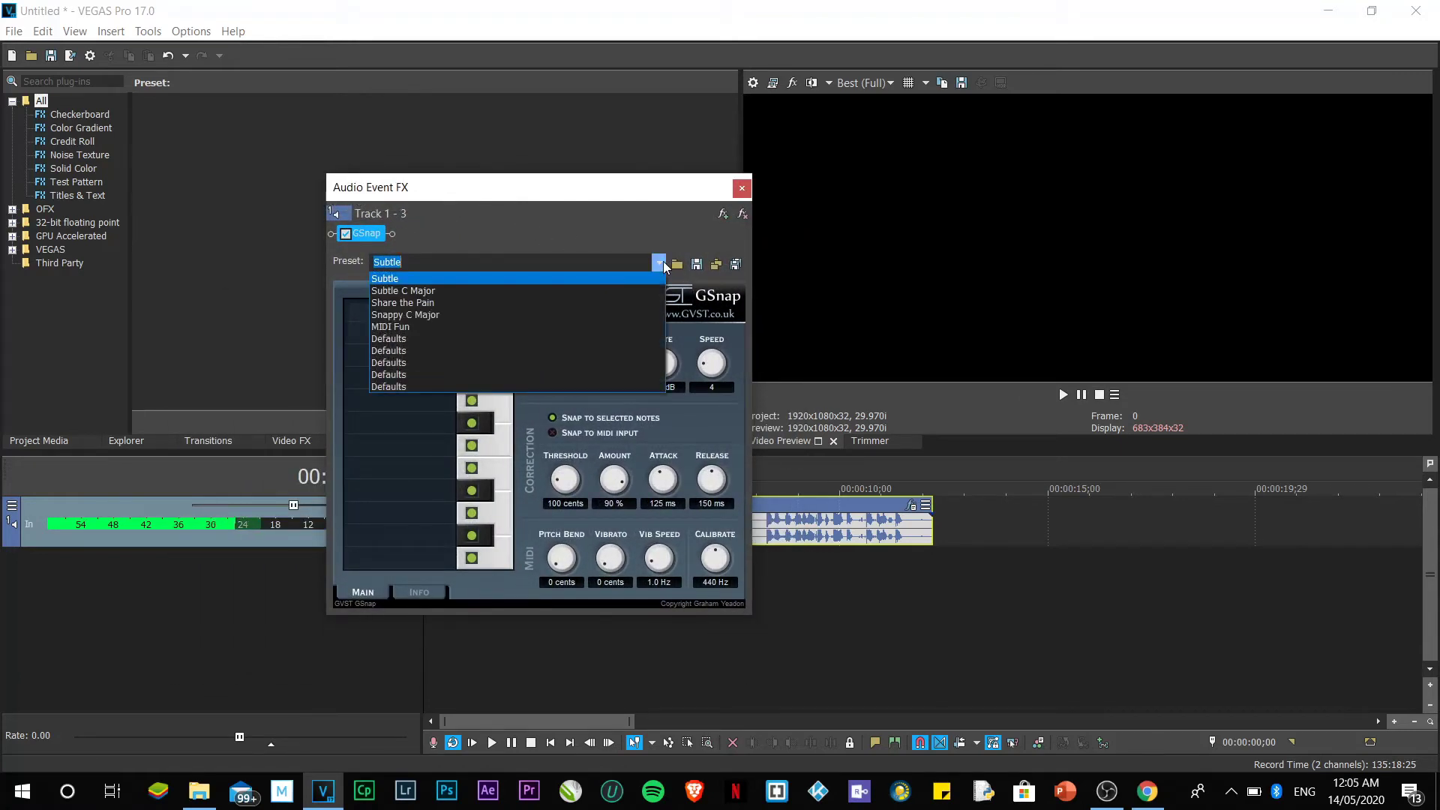
click(380, 304)
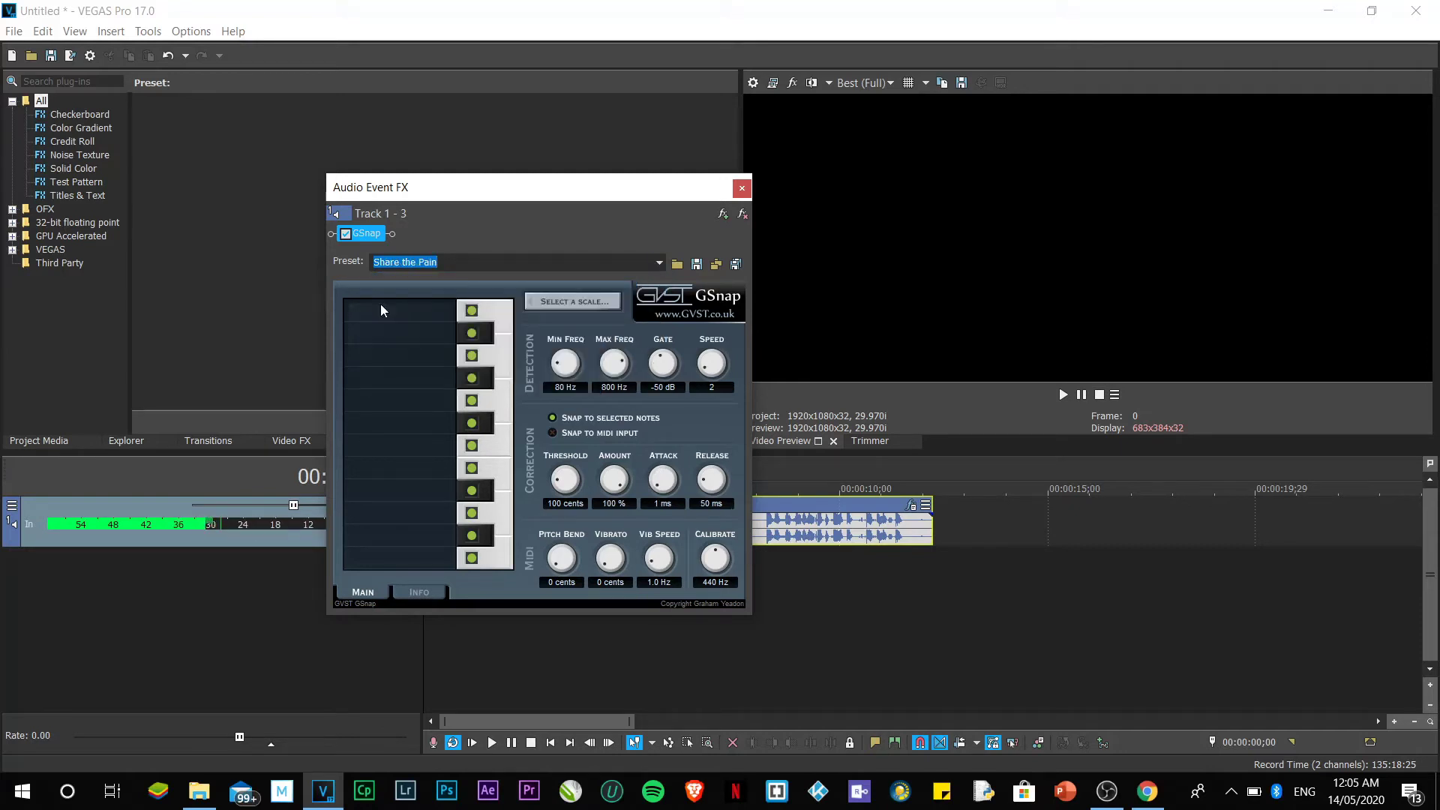
Set GSnap's key to G# and scale to Phrygian, then close the Audio Event FX window.
click(564, 301)
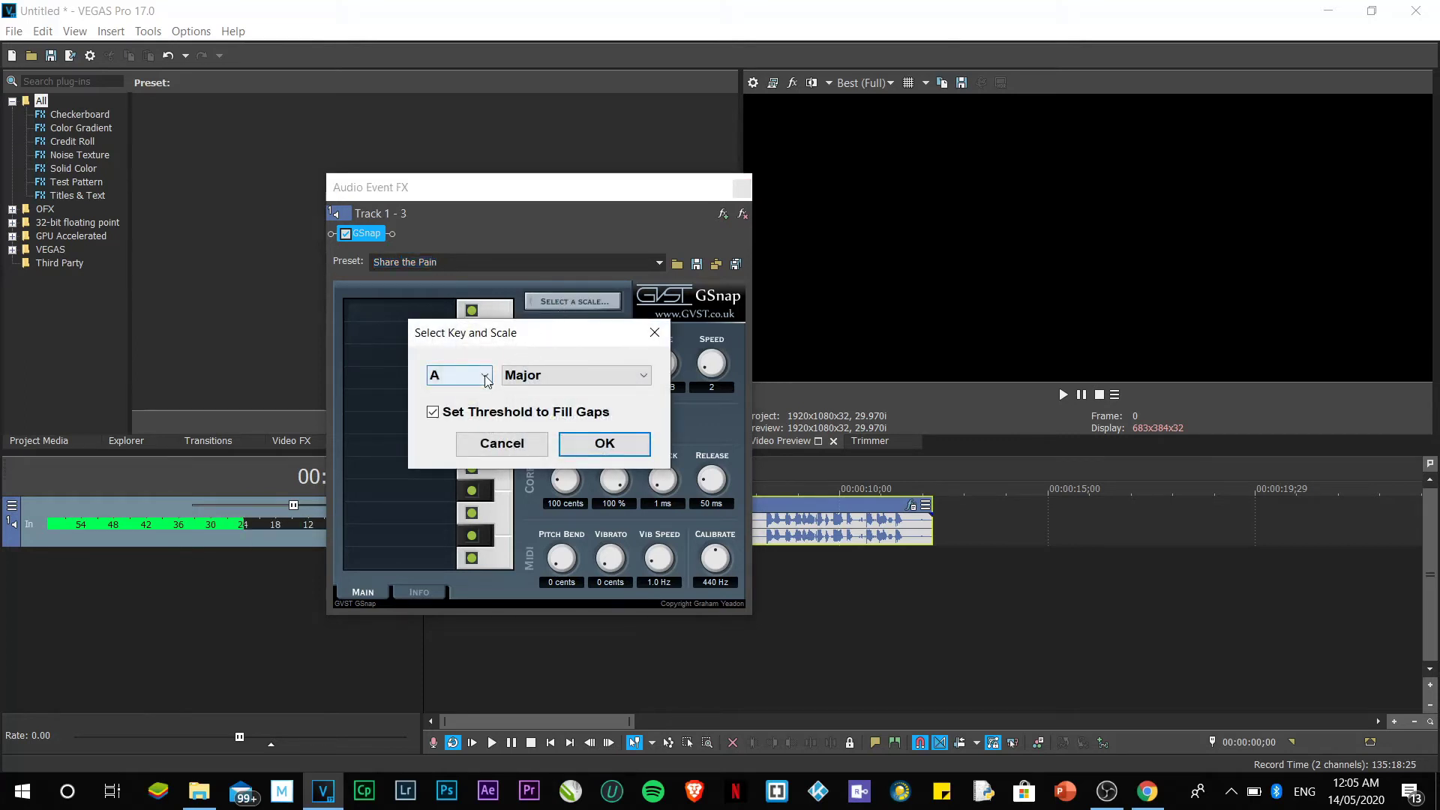
click(486, 375)
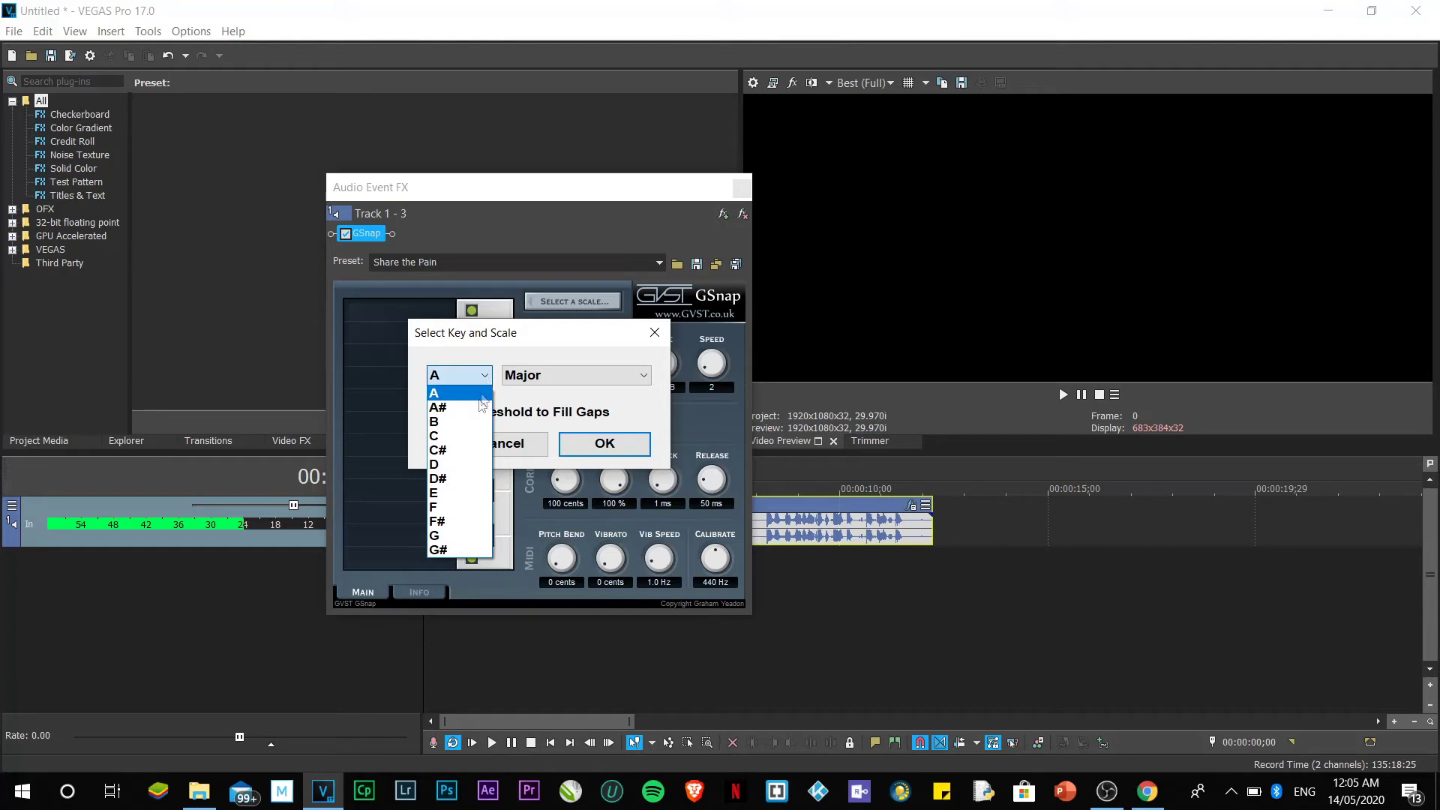
click(471, 553)
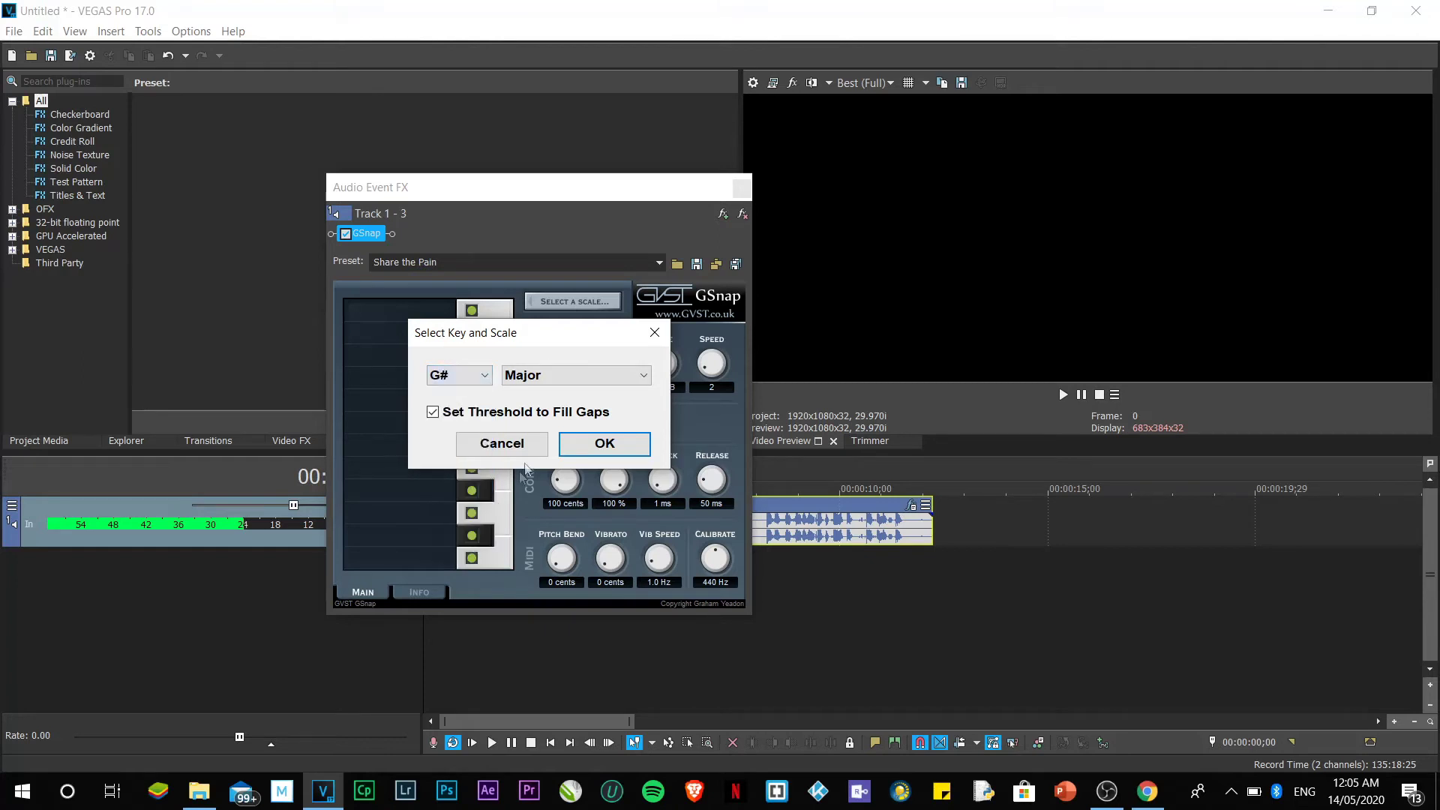
click(645, 376)
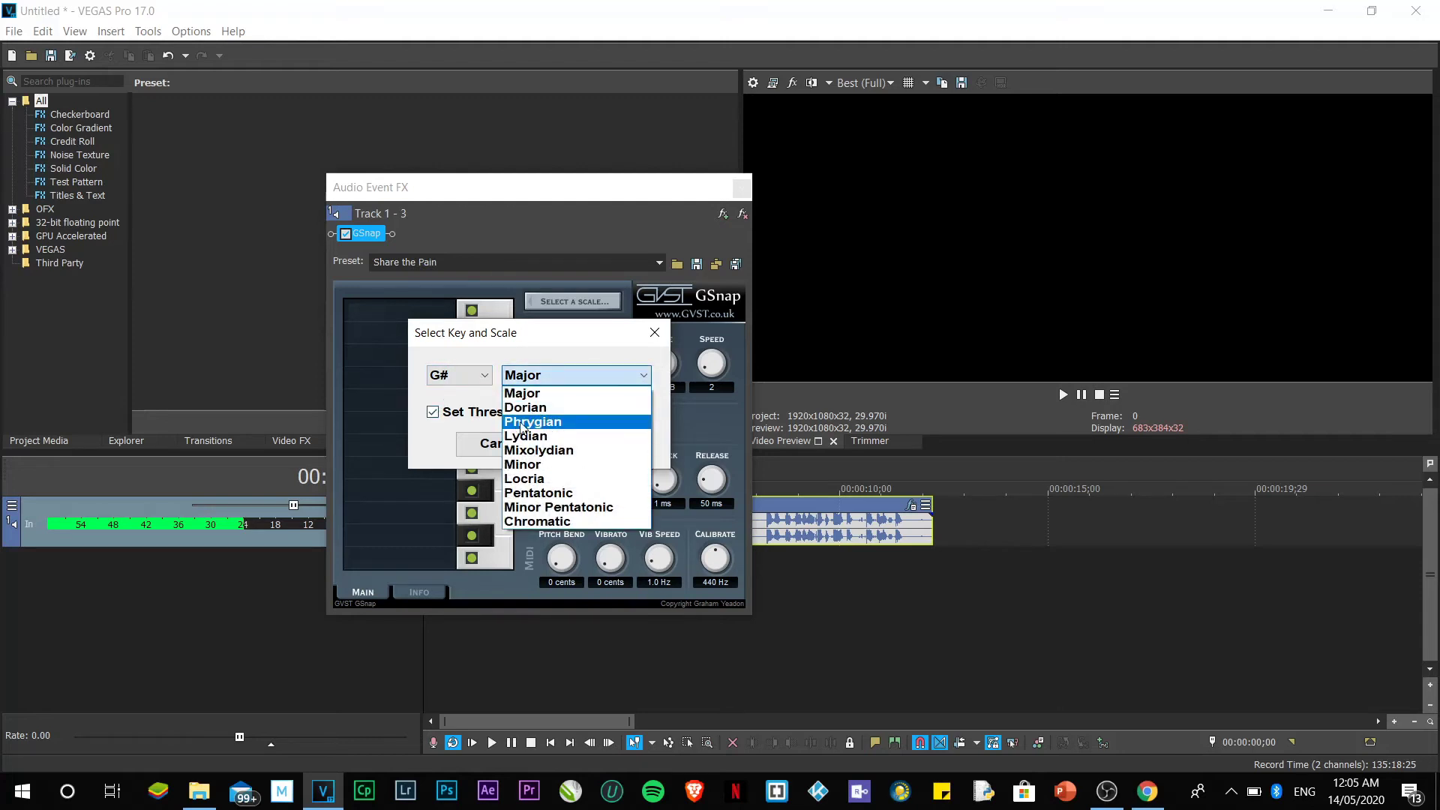
click(612, 422)
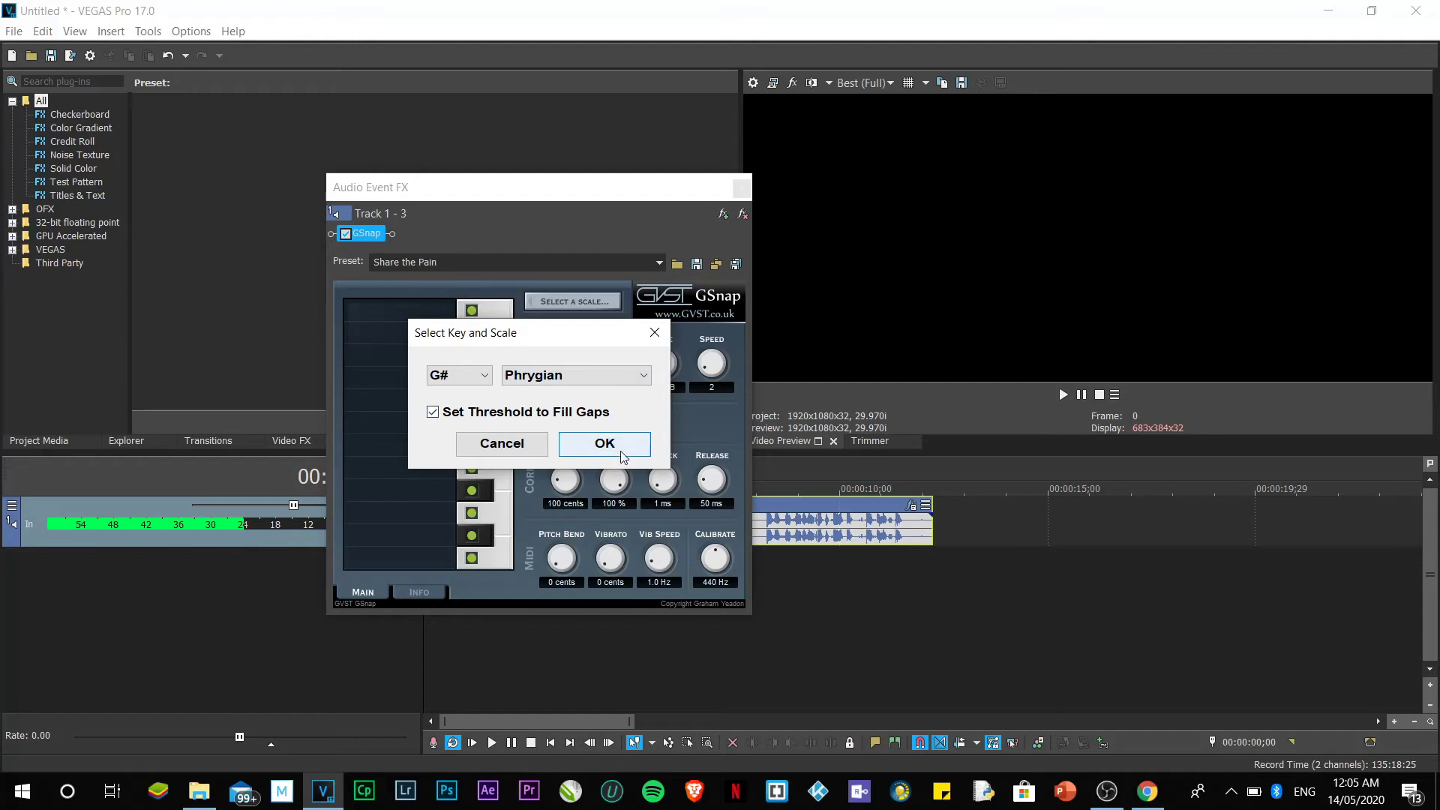
click(620, 450)
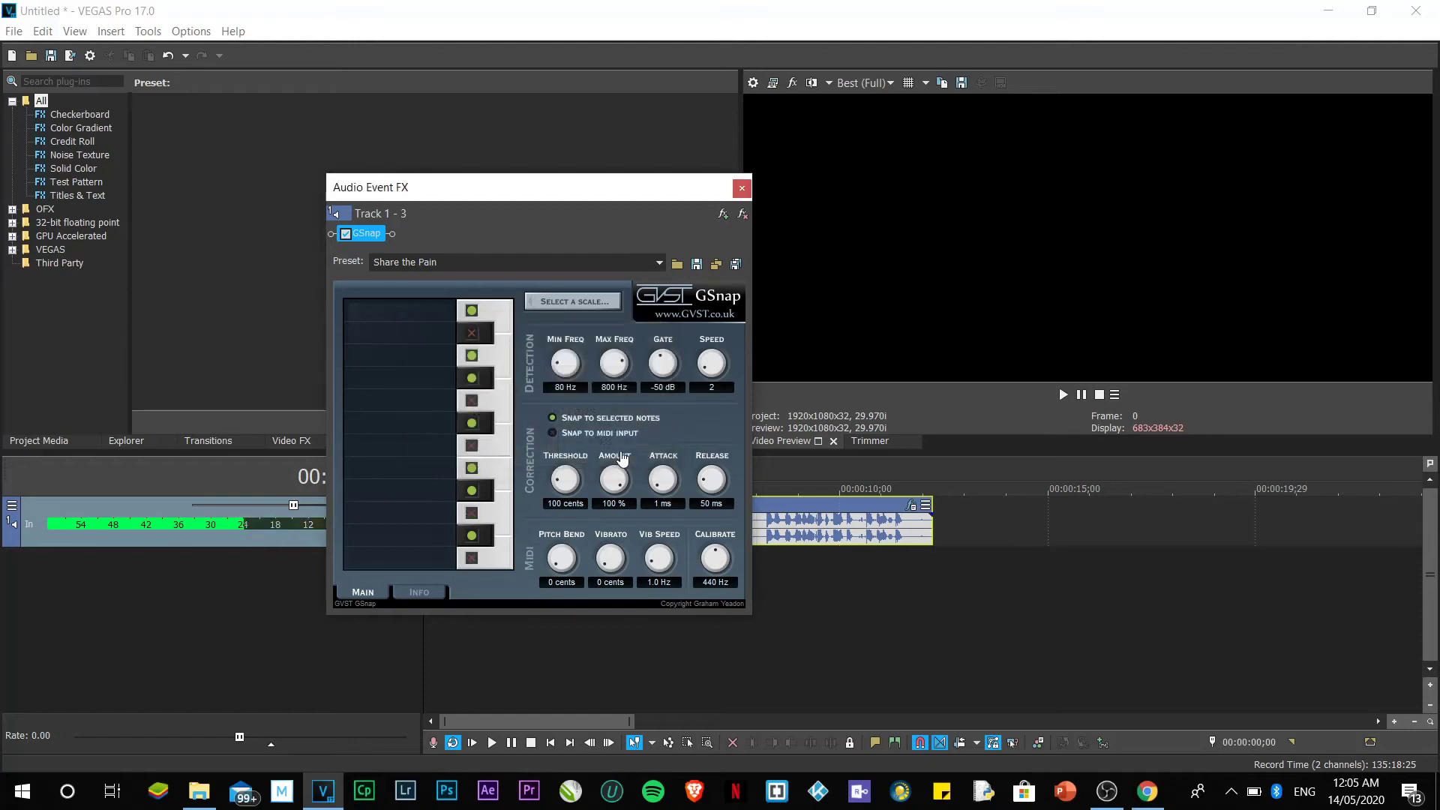
click(741, 188)
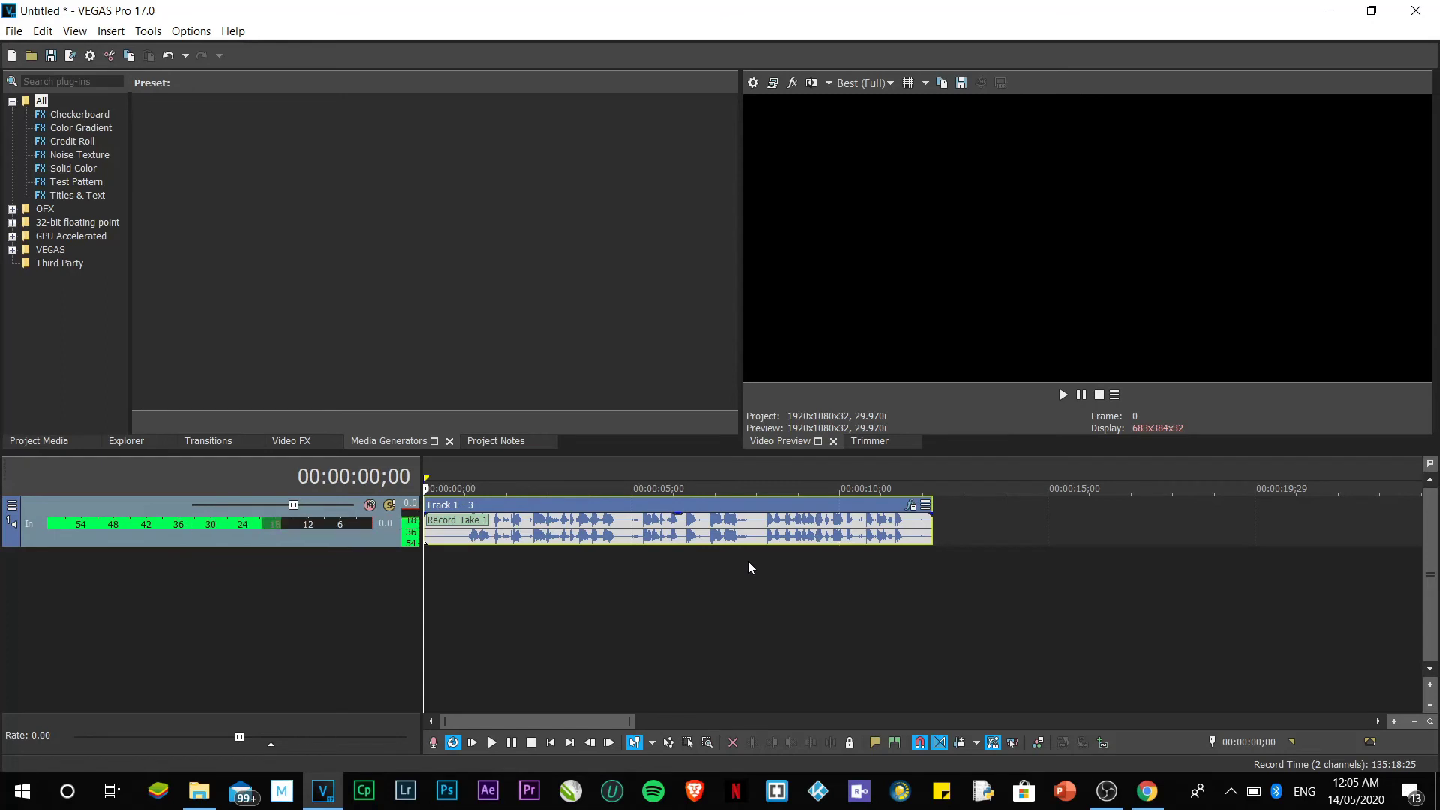
Play back the auto-tuned Track 1 - 3 voice clip, then stop it.
key(space)
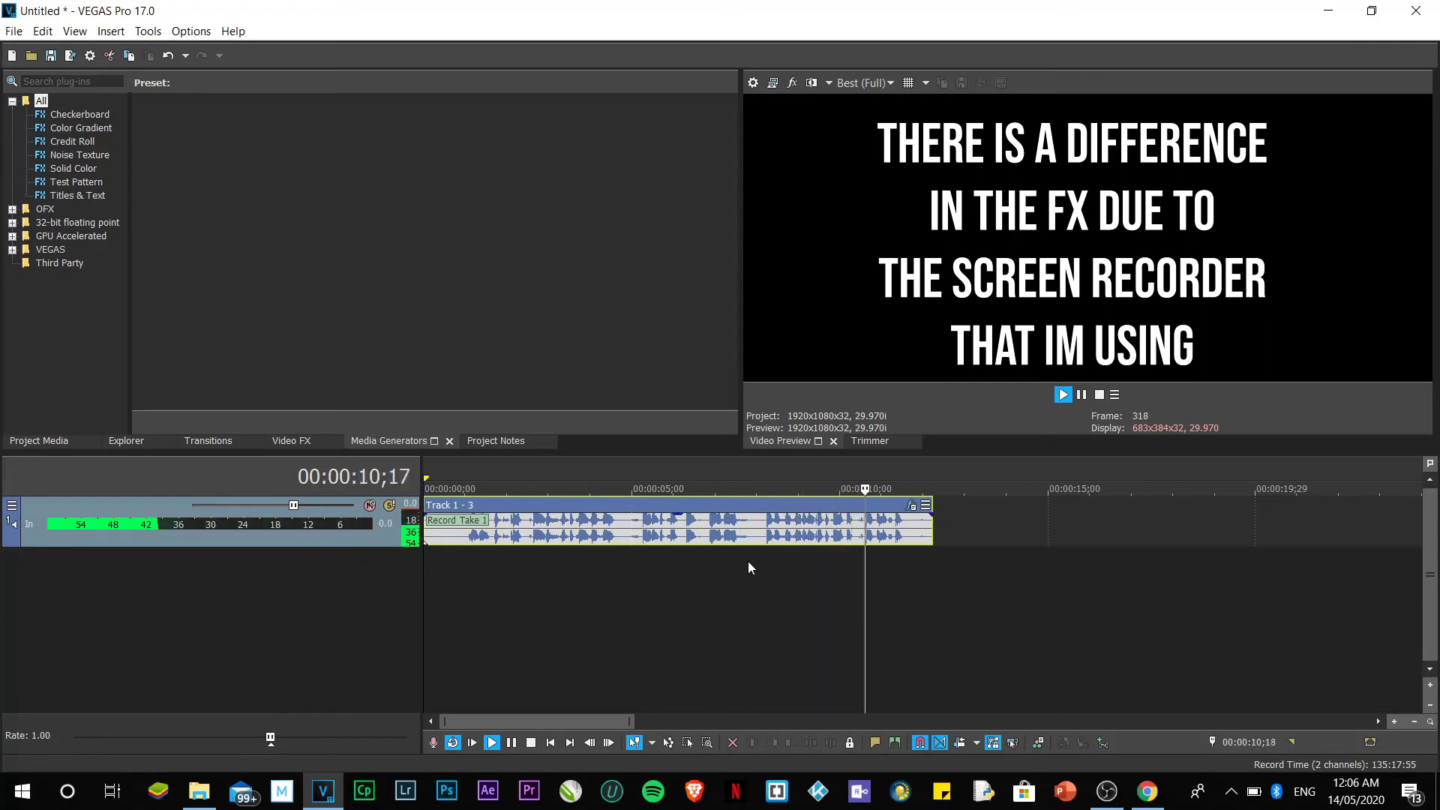
key(space)
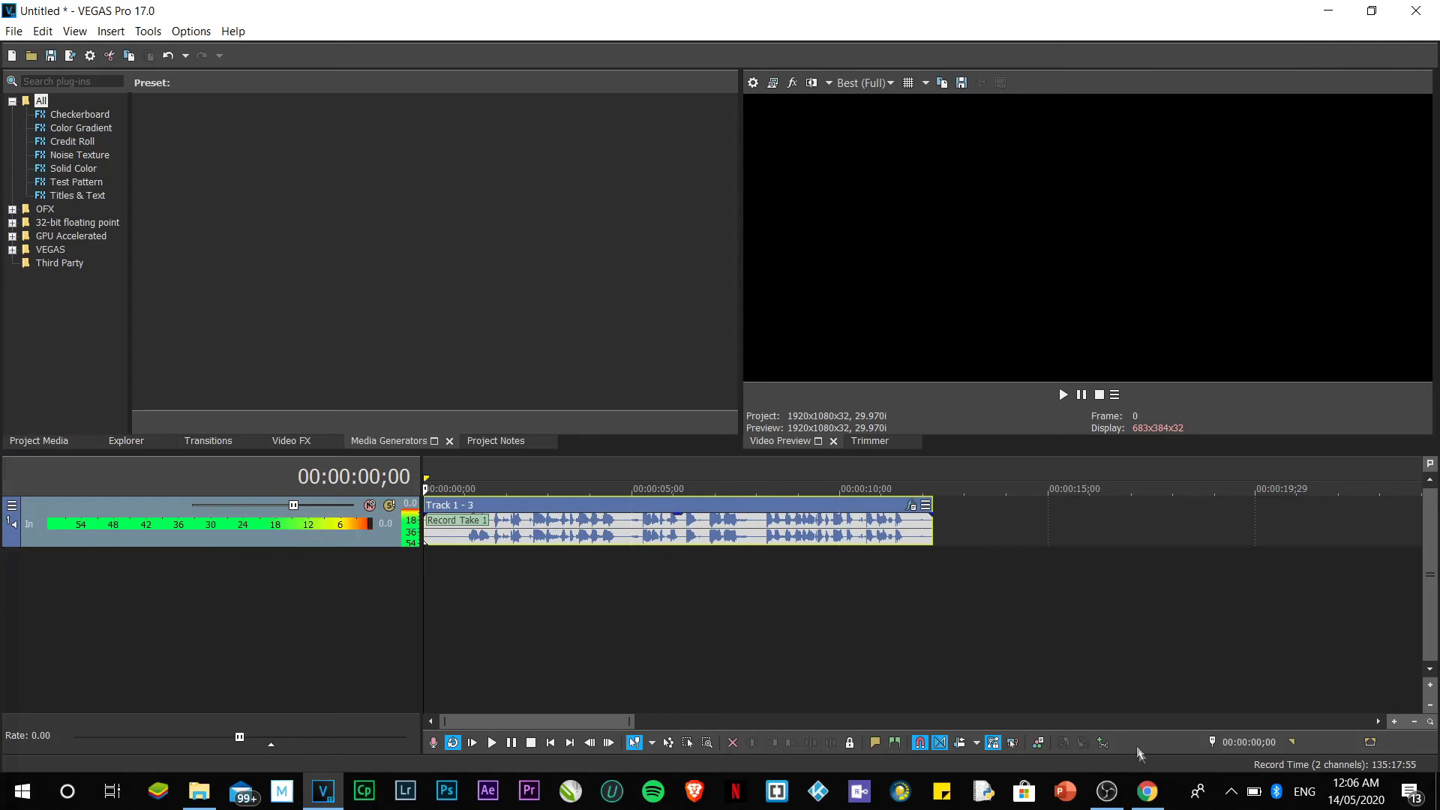
In a new maximized Chrome tab, search 'vocolo' and open the Voloco Google Play listing.
click(1148, 792)
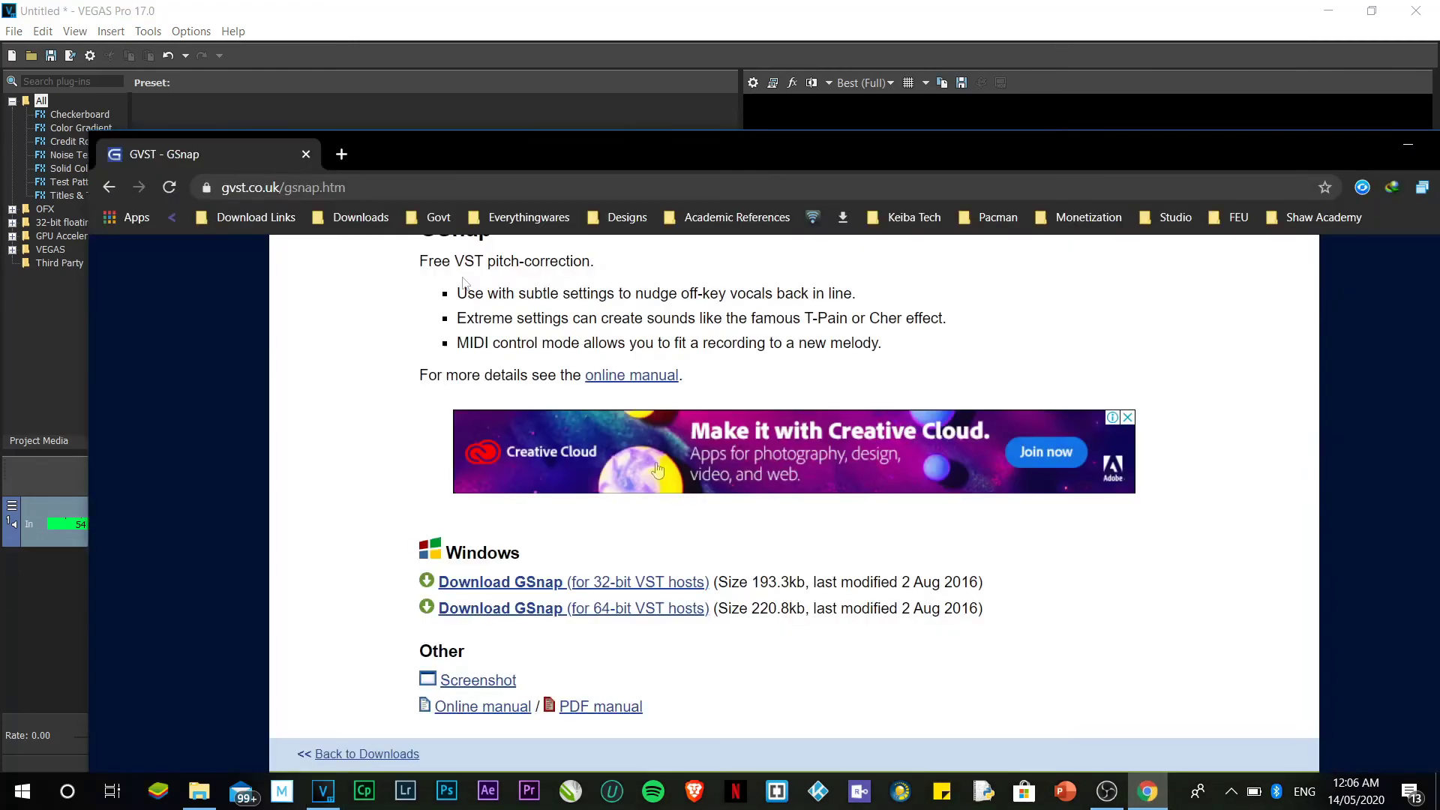
click(345, 156)
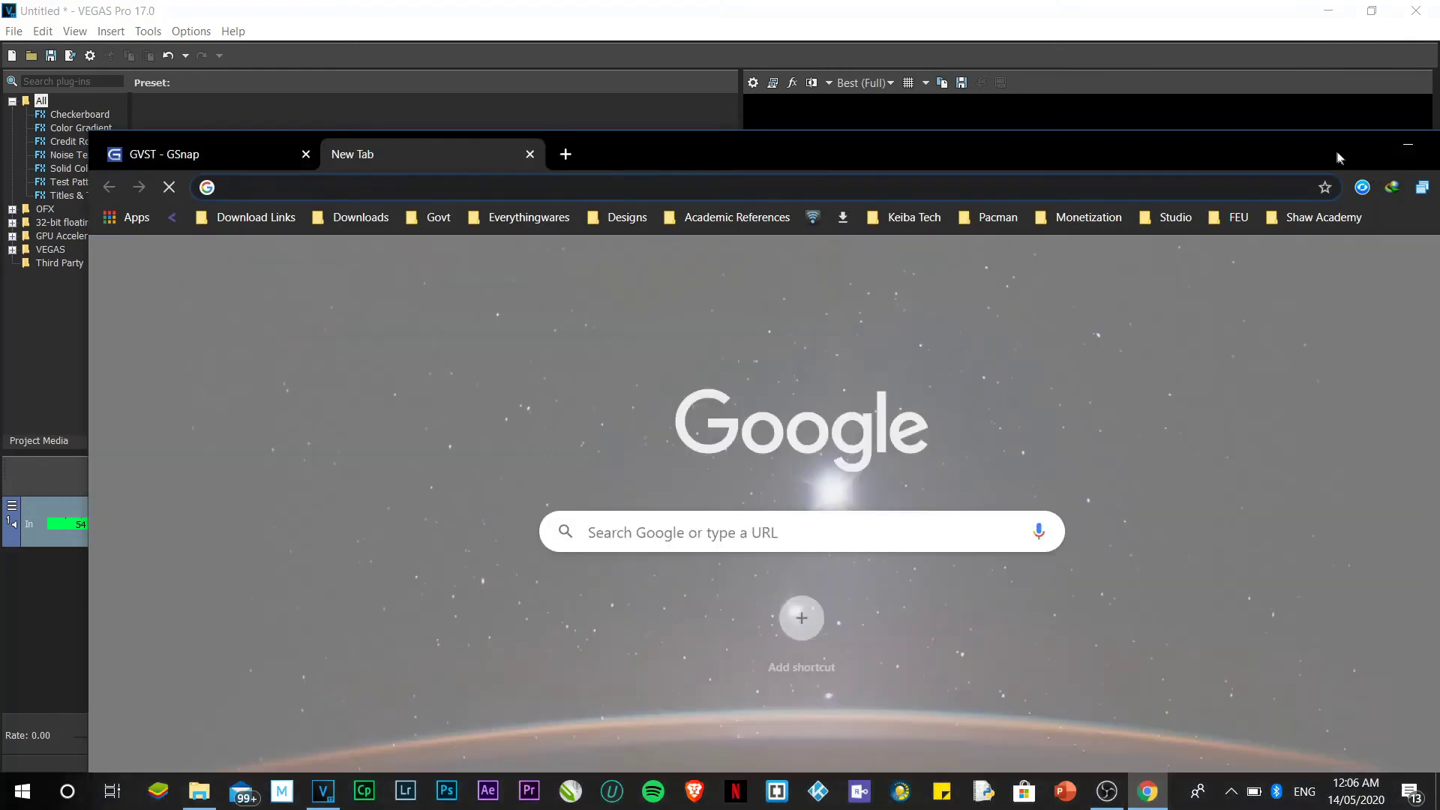
double_click(1335, 150)
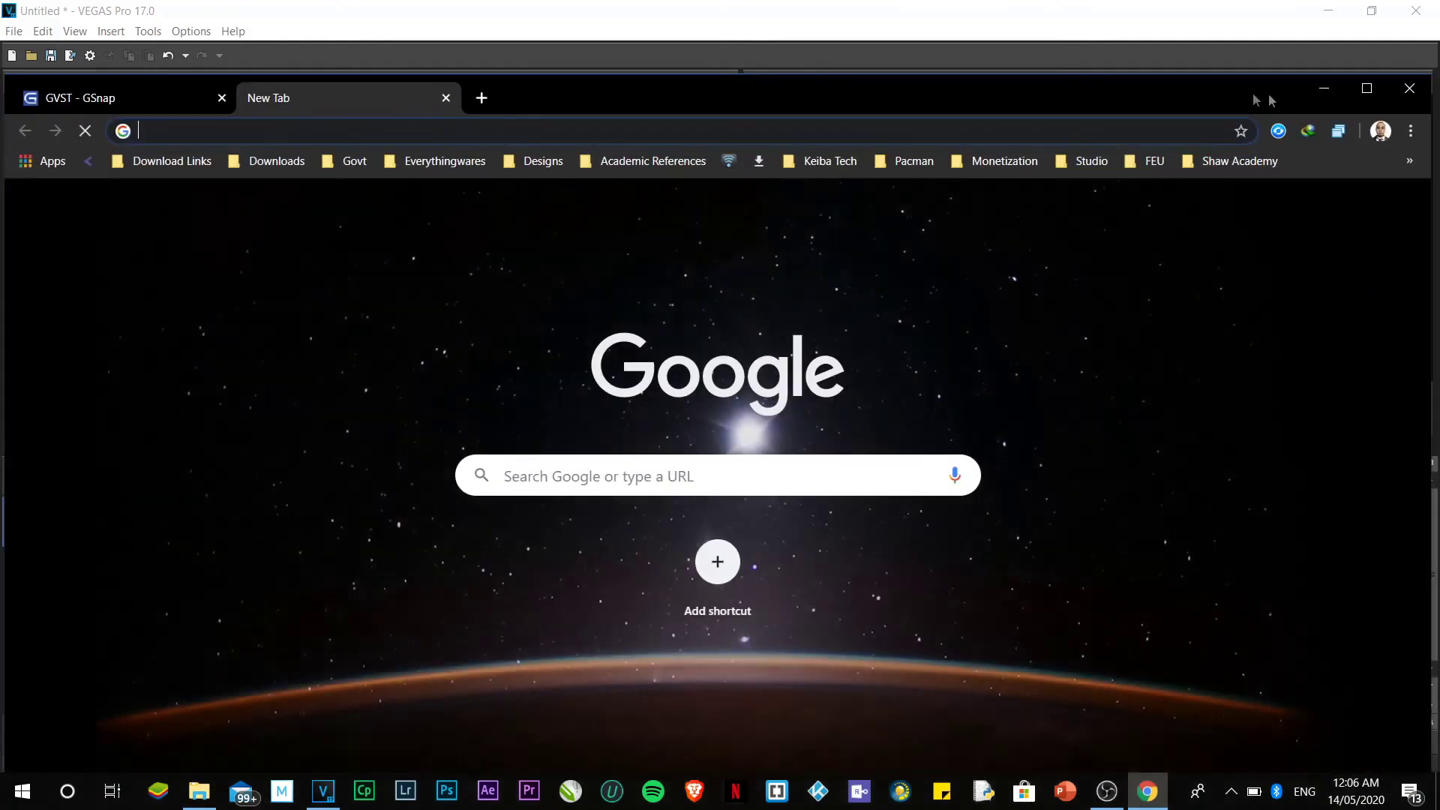
click(1365, 90)
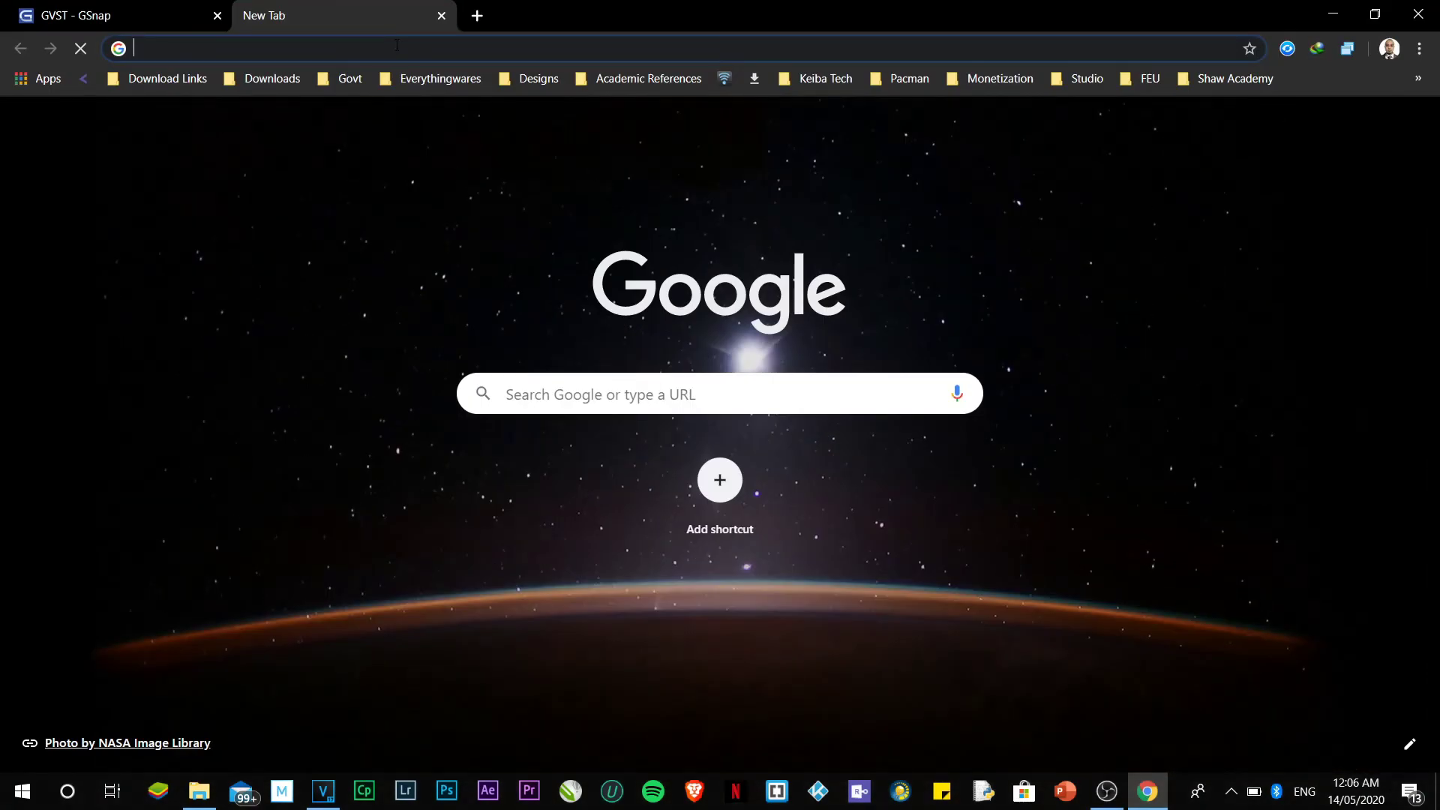
text(vocolo)
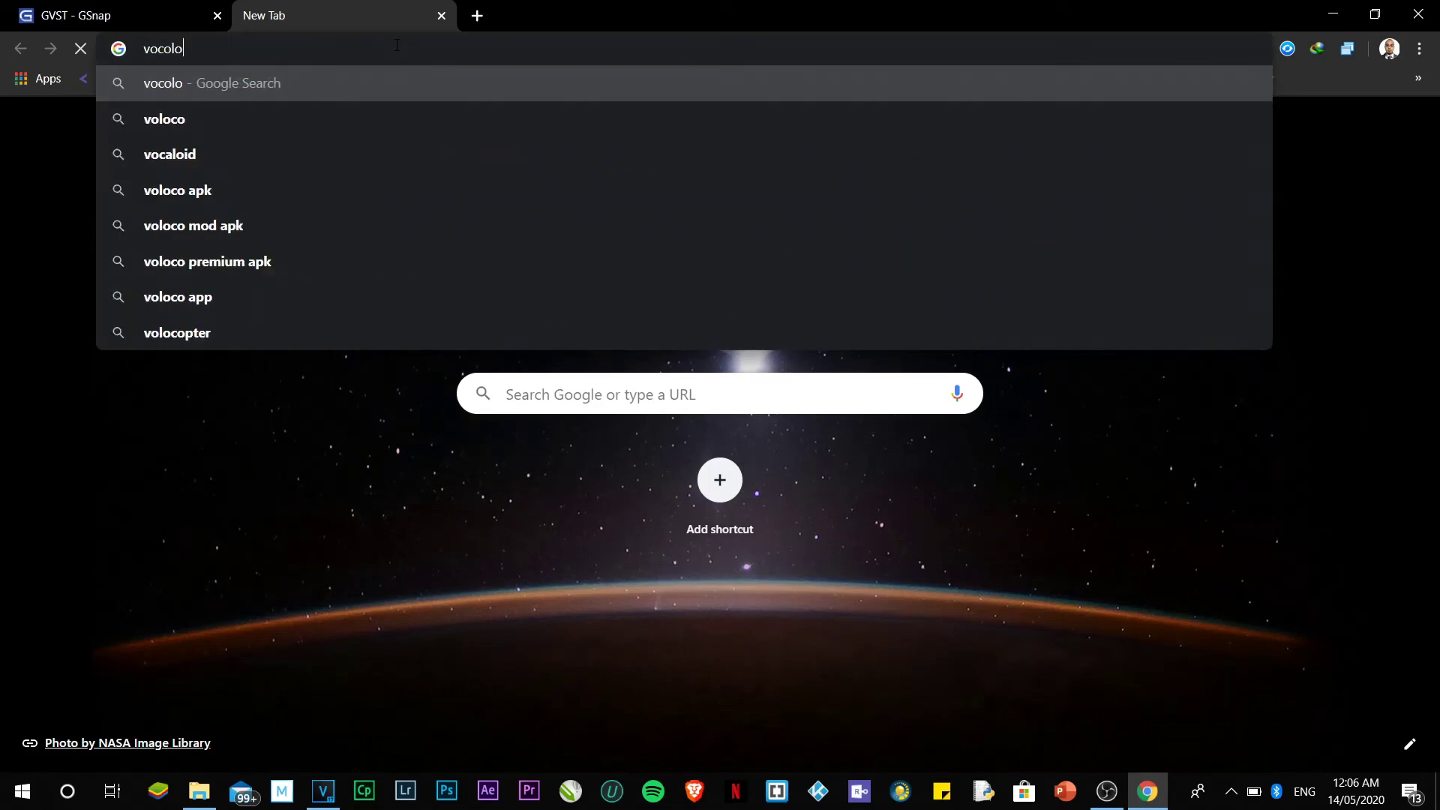
key(Return)
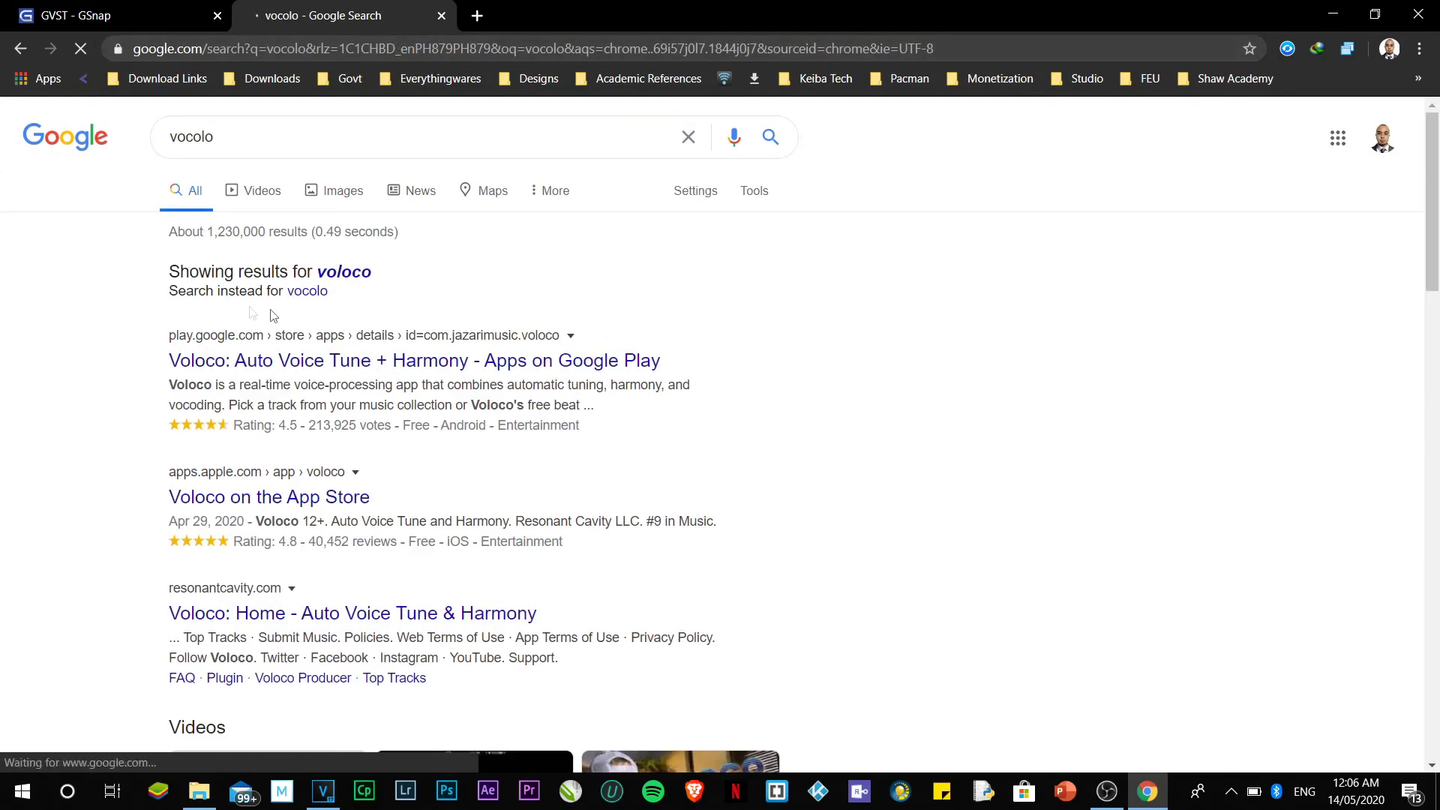
click(235, 366)
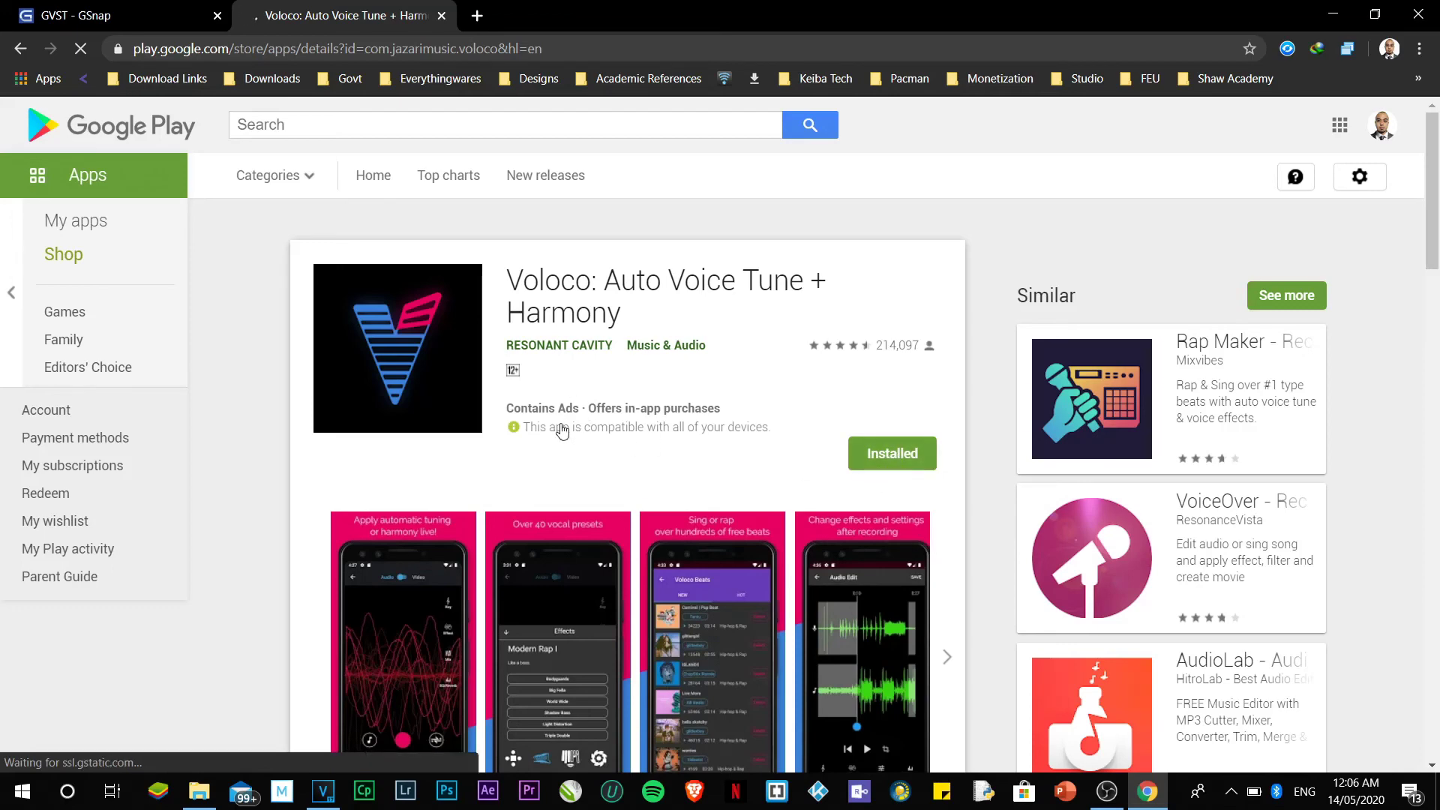
scroll(562, 430, down, 4)
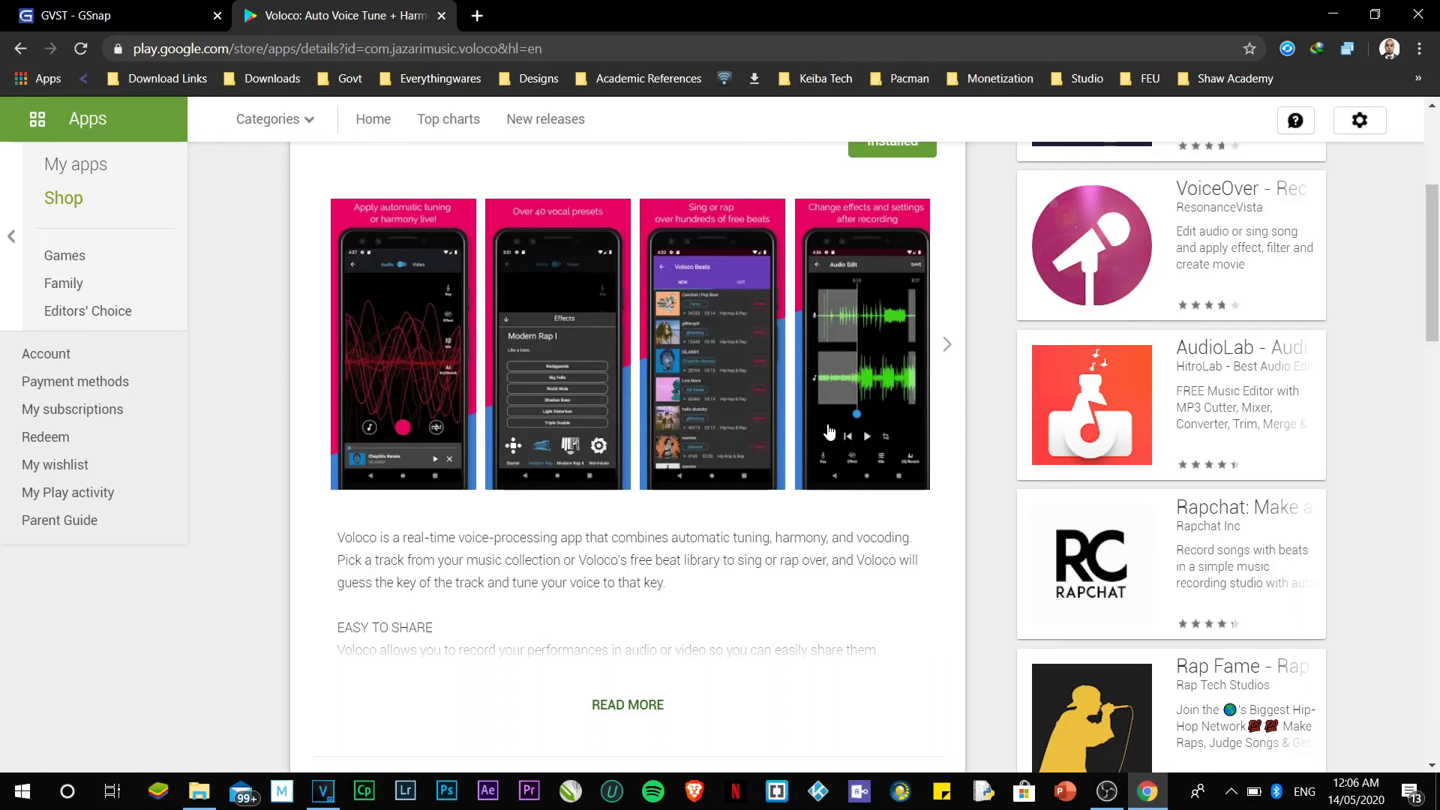
Minimize Chrome to bring back the VEGAS Pro project with the Track 1 - 3 voice clip.
click(1333, 14)
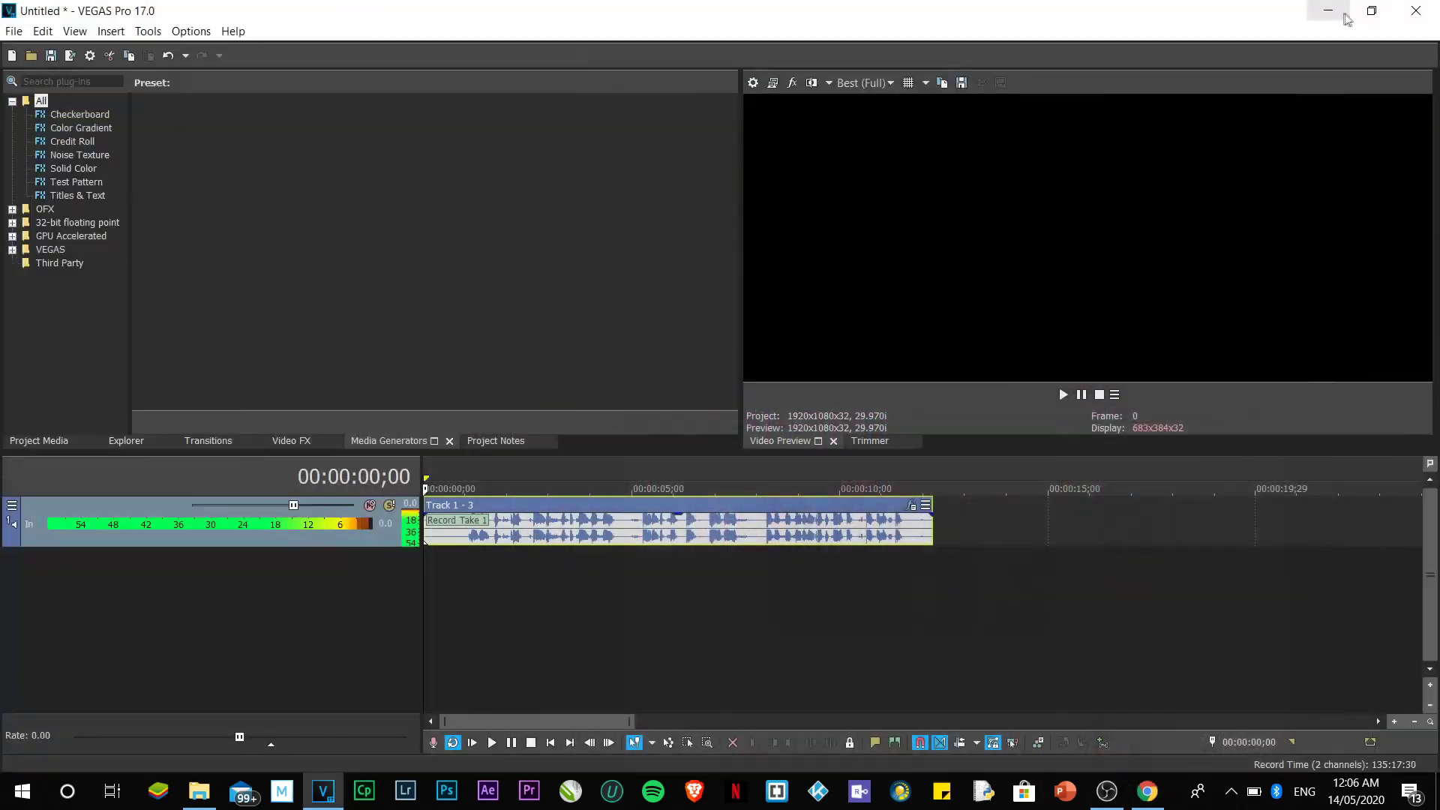